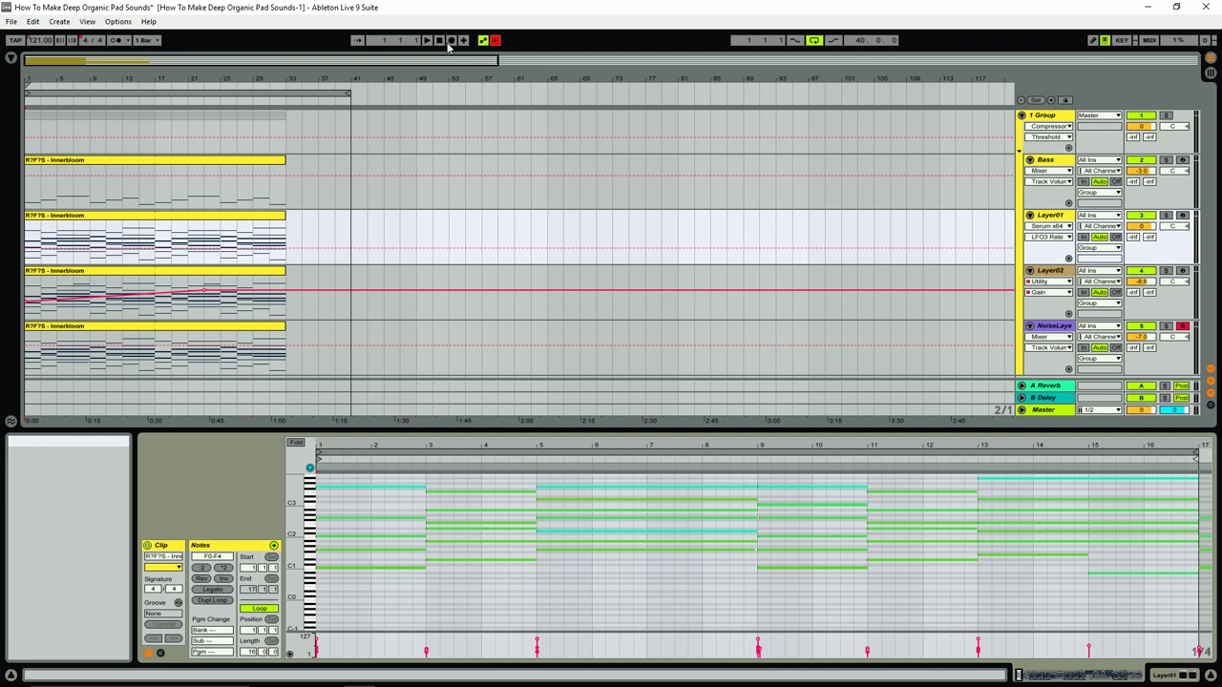
# - Start playback of the four-layer Innerbloom pad arrangement from the beginning
pyautogui.click(426, 40)
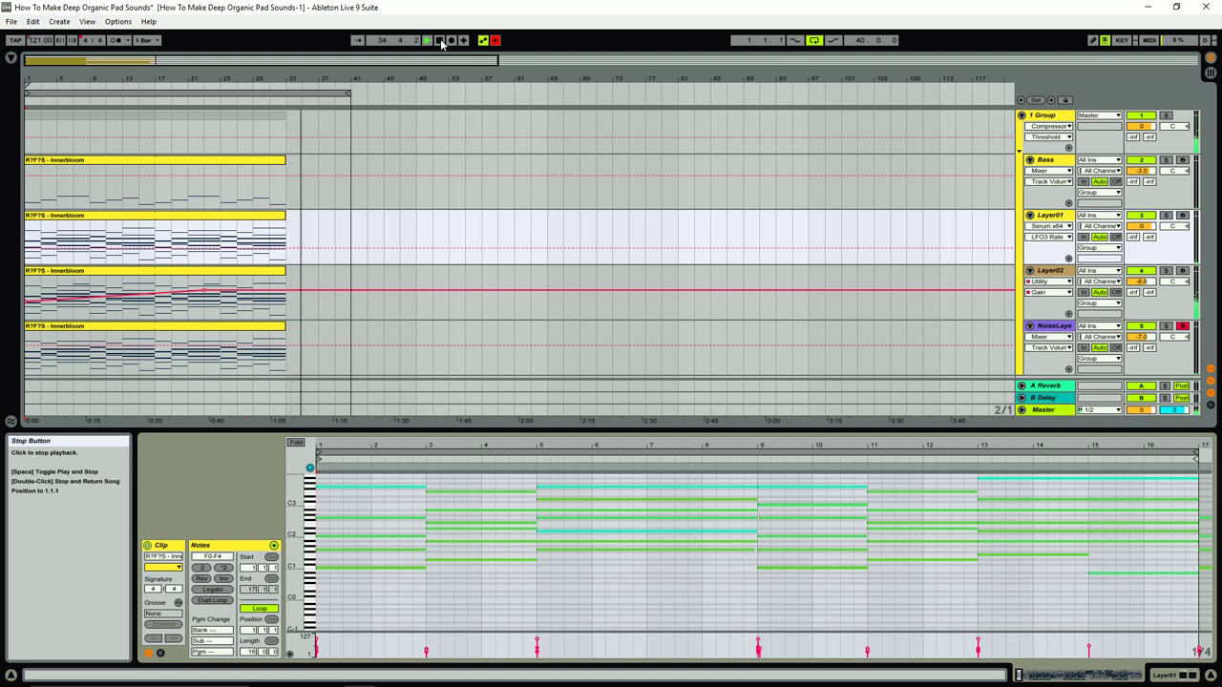
# - Stop playback of the 121 BPM pad arrangement partway through the clips
pyautogui.click(440, 41)
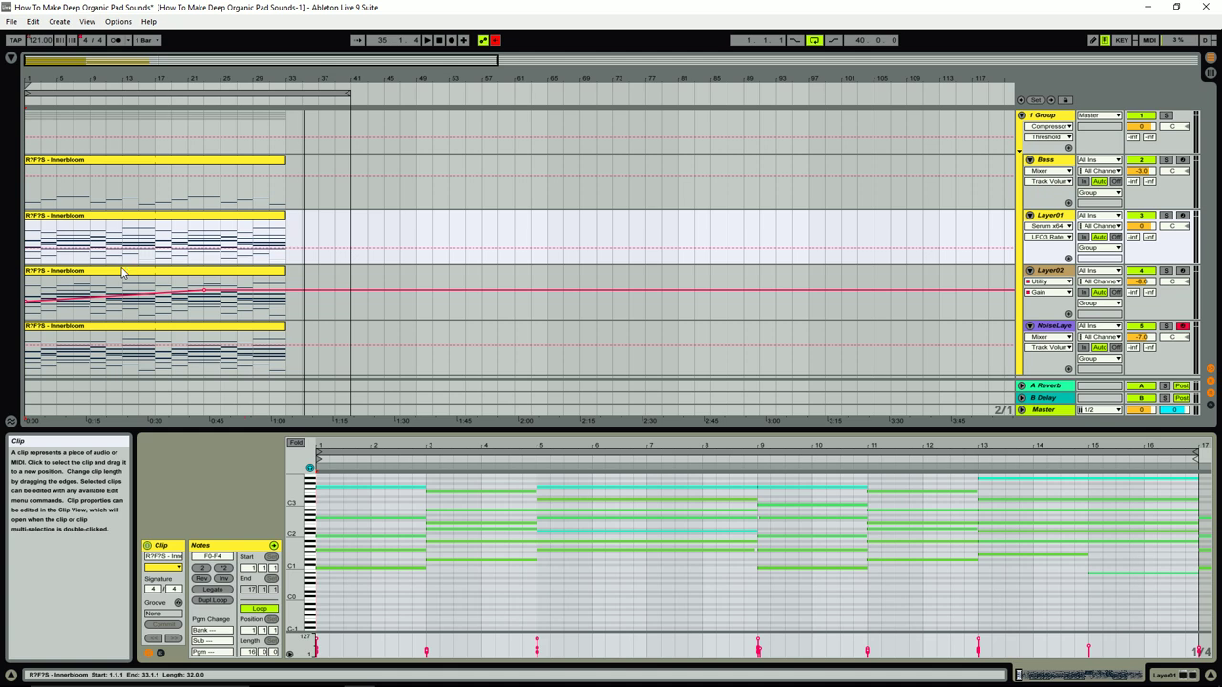
# - Browse the Bass, Layer01, Layer02 and NoiseLayer tracks, then show Bass's Serum and Utility devices
pyautogui.click(1050, 162)
pyautogui.click(1052, 215)
pyautogui.press('Down')
pyautogui.click(1056, 164)
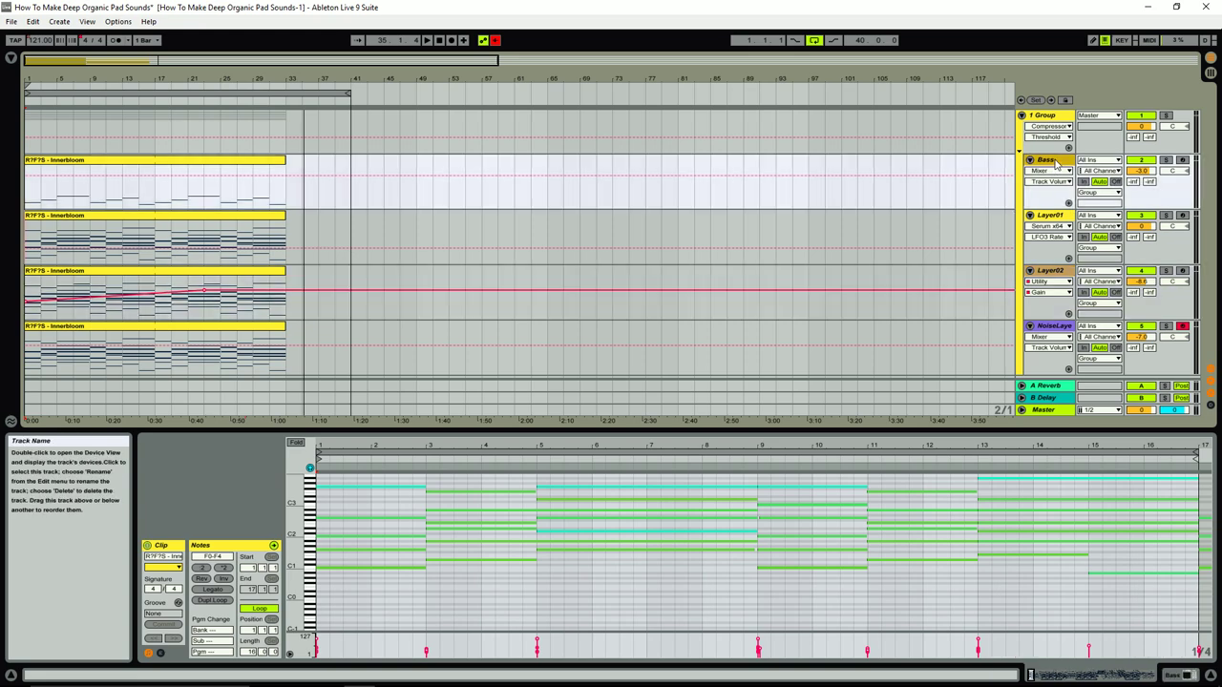
pyautogui.click(1054, 221)
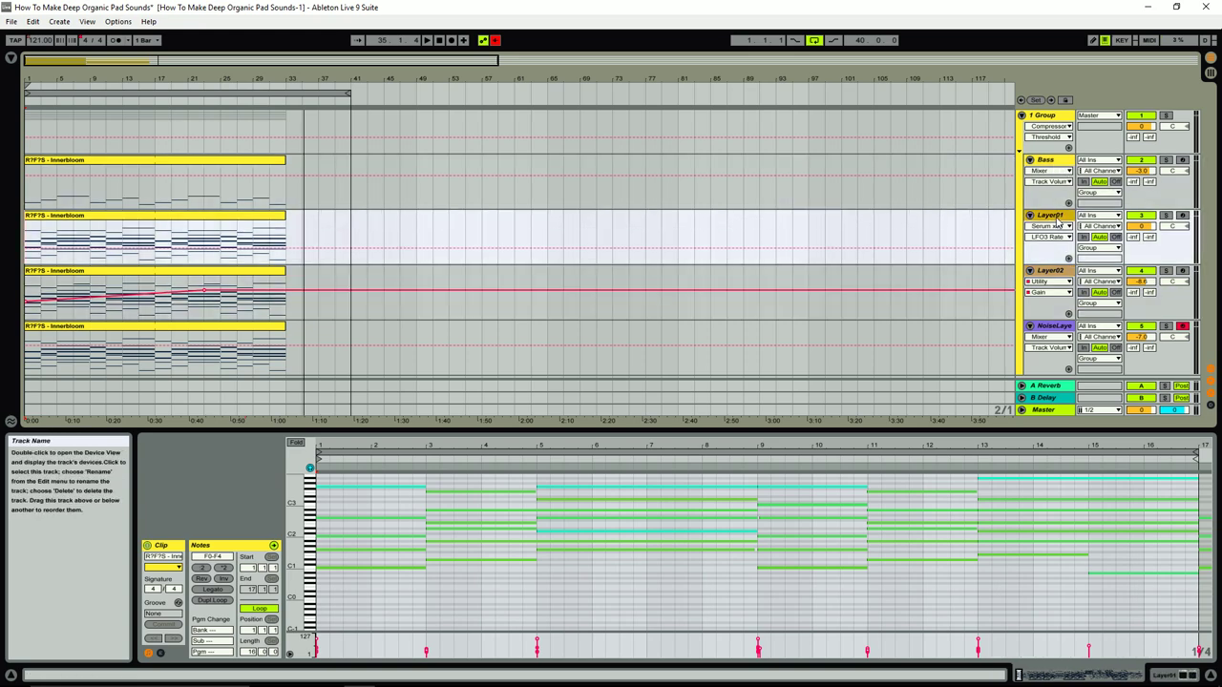
pyautogui.click(1052, 274)
pyautogui.click(1057, 218)
pyautogui.click(1050, 275)
pyautogui.click(1056, 328)
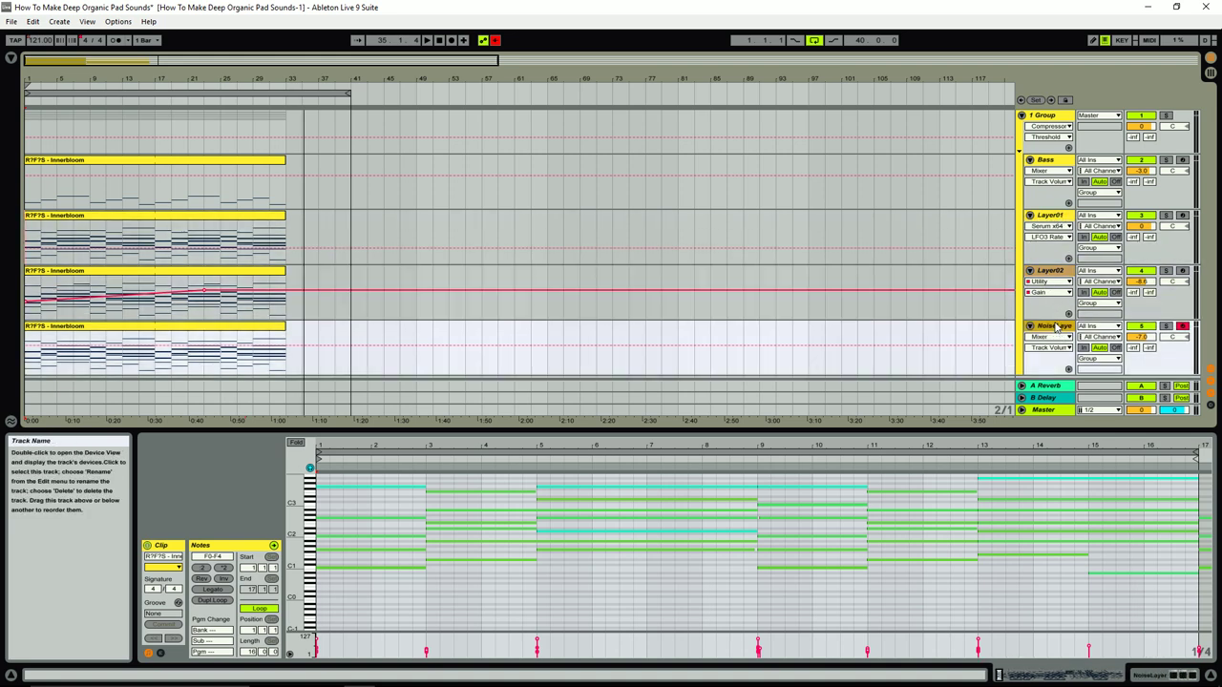
pyautogui.click(1063, 163)
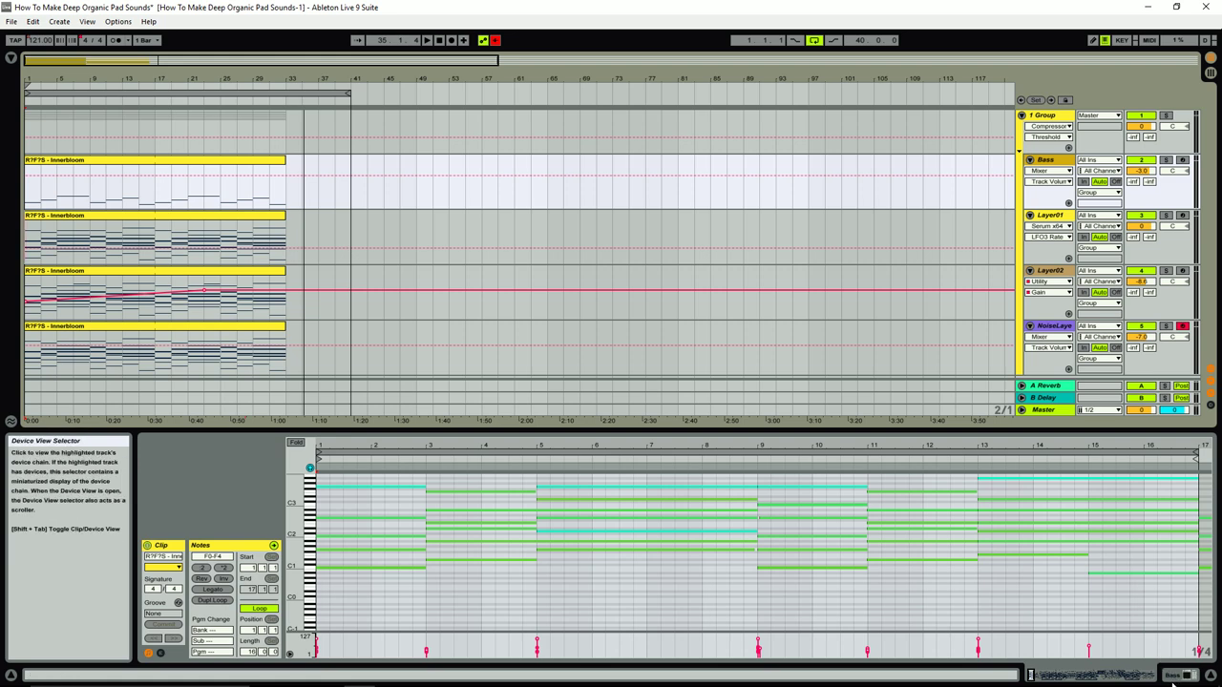
pyautogui.click(1088, 675)
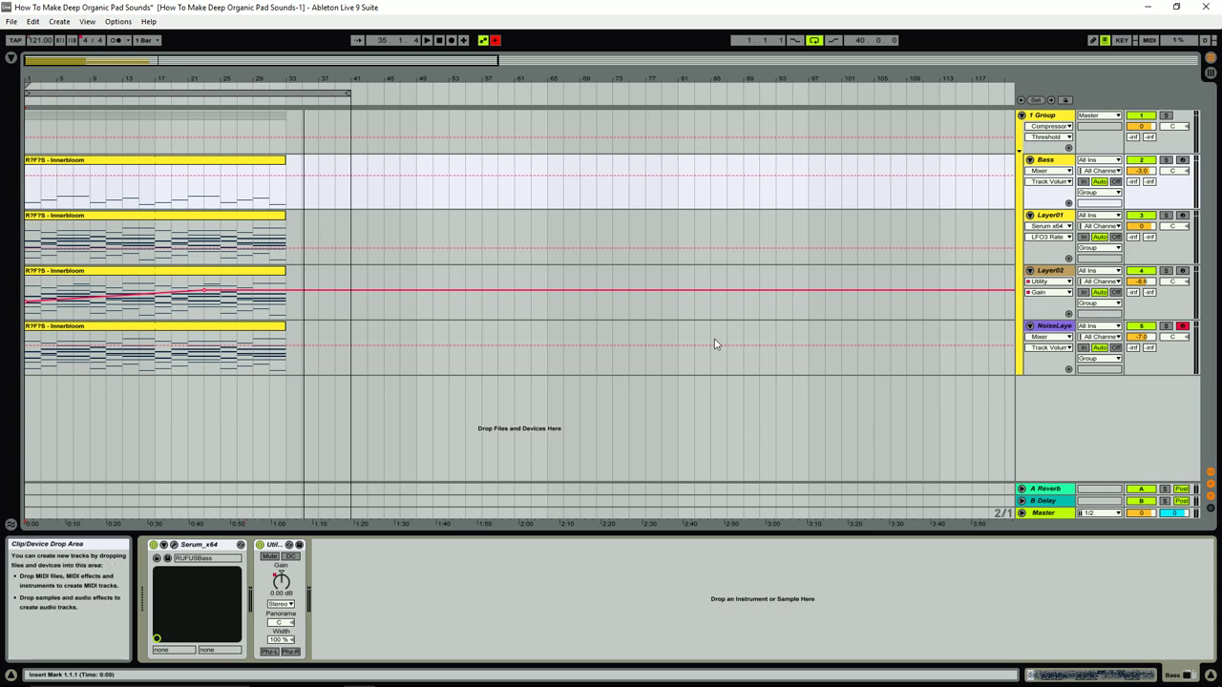
pyautogui.click(174, 544)
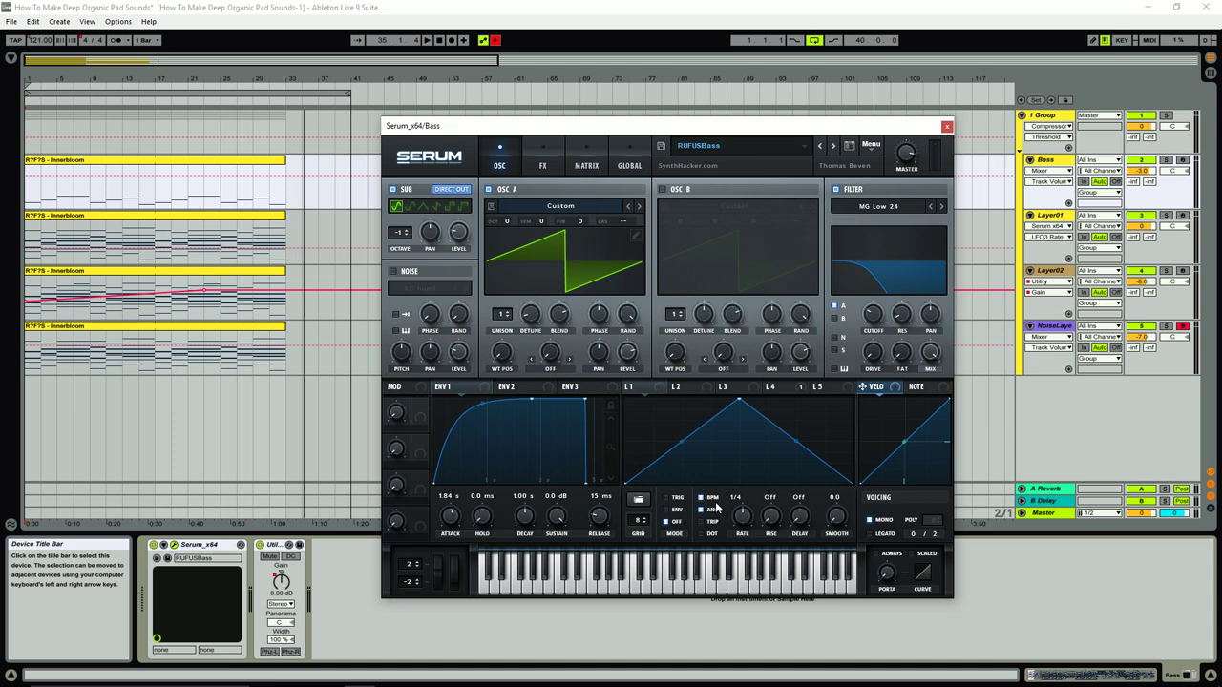
pyautogui.moveTo(653, 131); pyautogui.dragTo(654, 146)
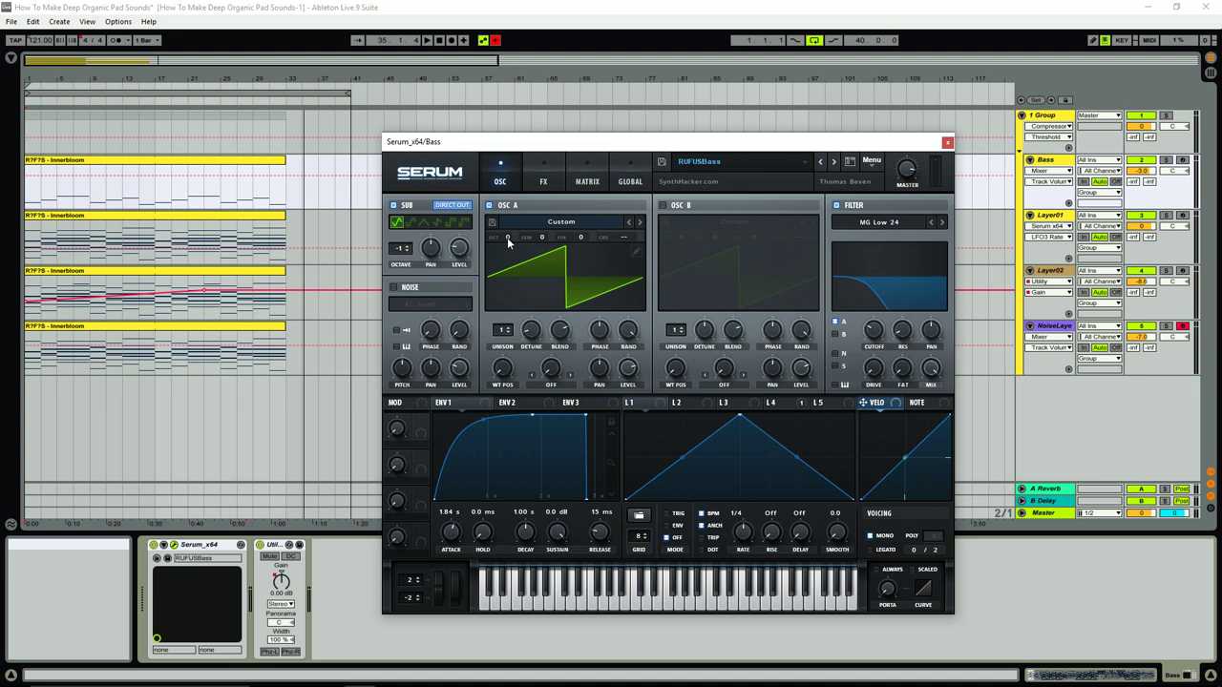
pyautogui.click(545, 174)
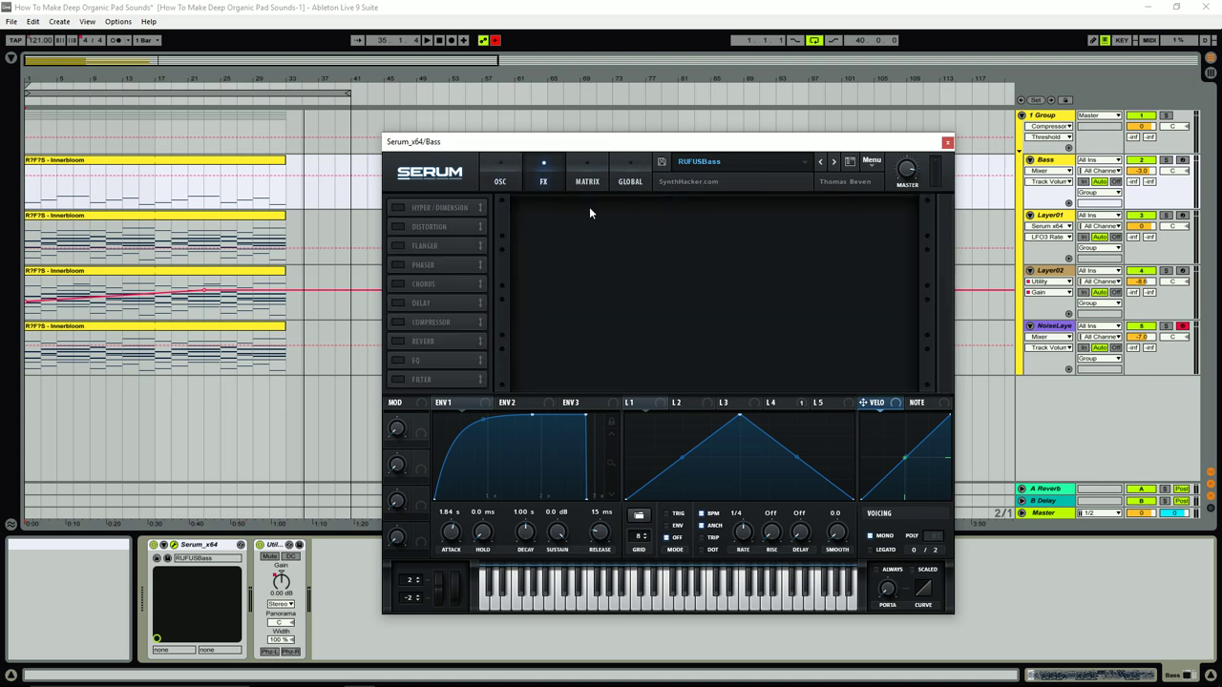
pyautogui.click(500, 171)
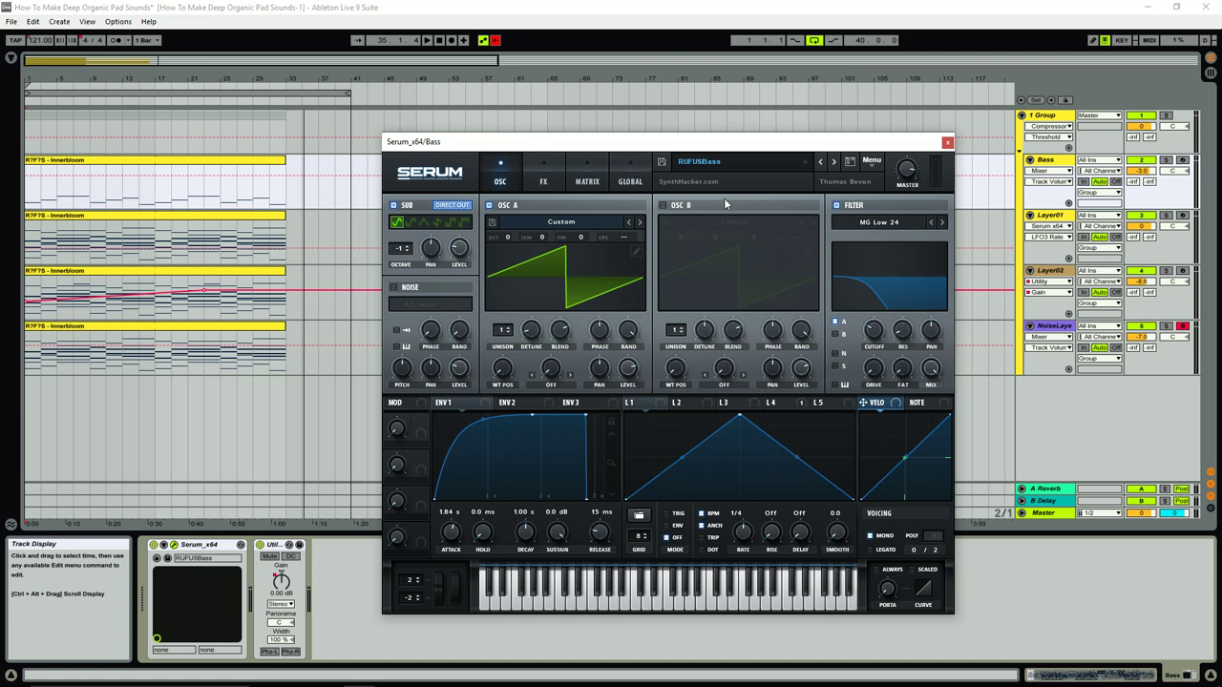
pyautogui.click(947, 143)
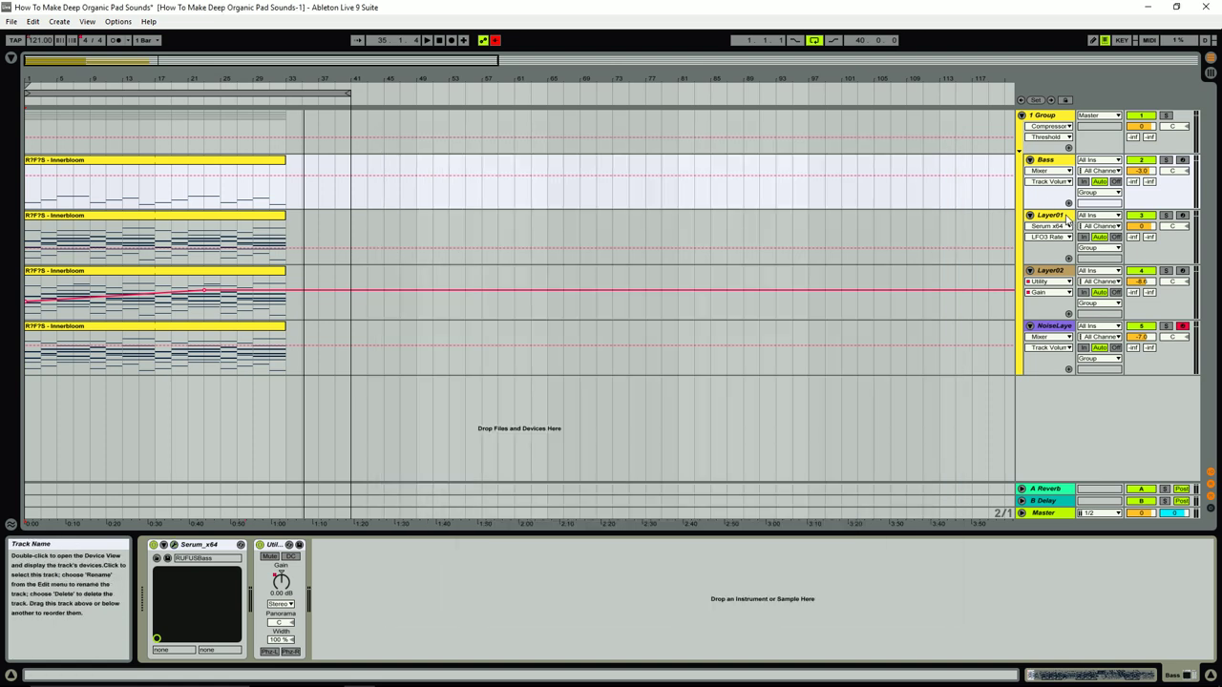
# - Solo Layer01 and audition it alone from the start
pyautogui.click(1067, 218)
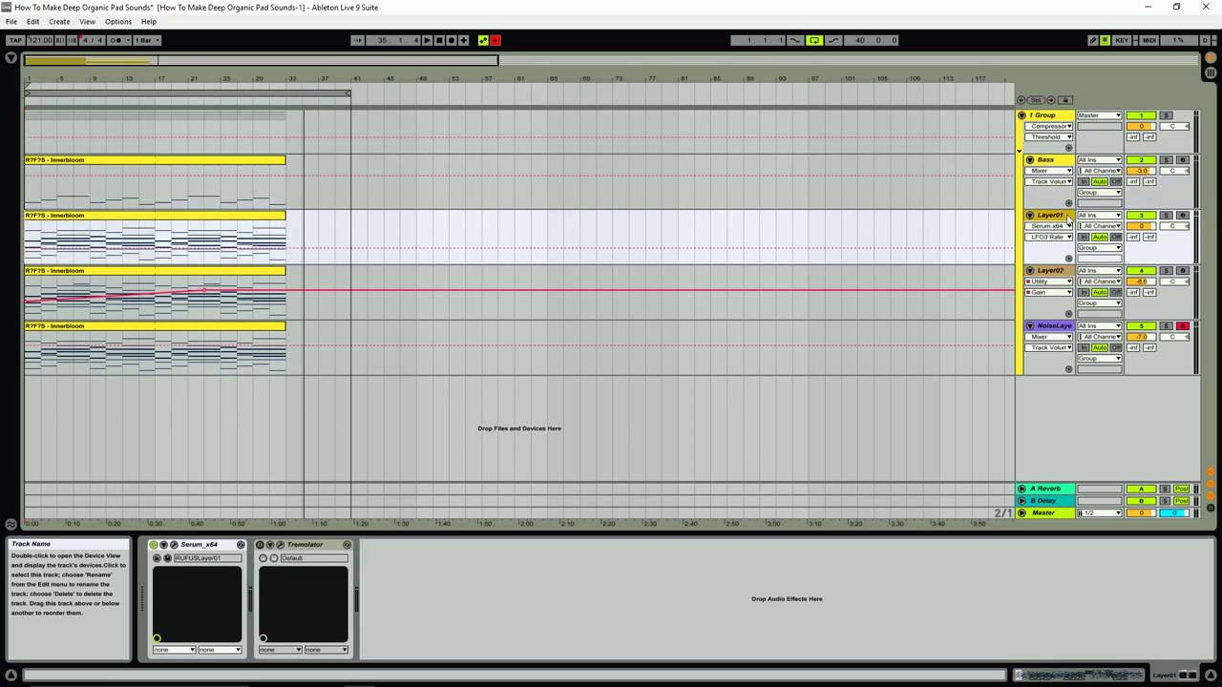
pyautogui.click(1164, 215)
pyautogui.click(439, 40)
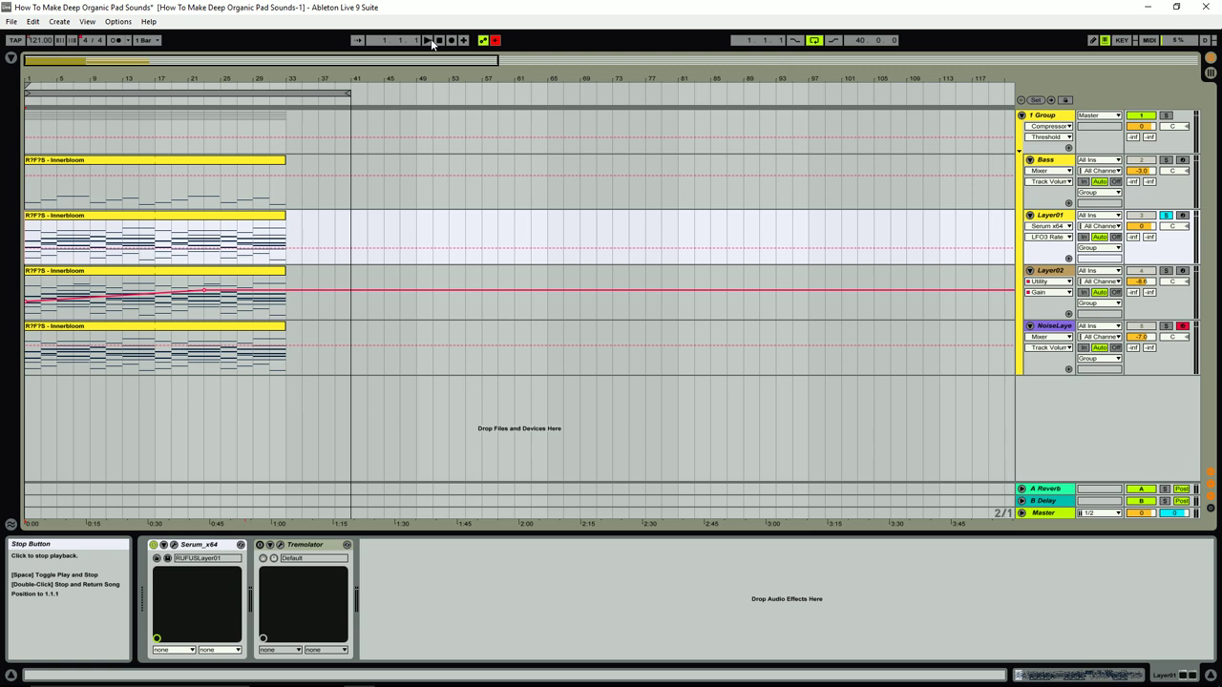
pyautogui.click(426, 41)
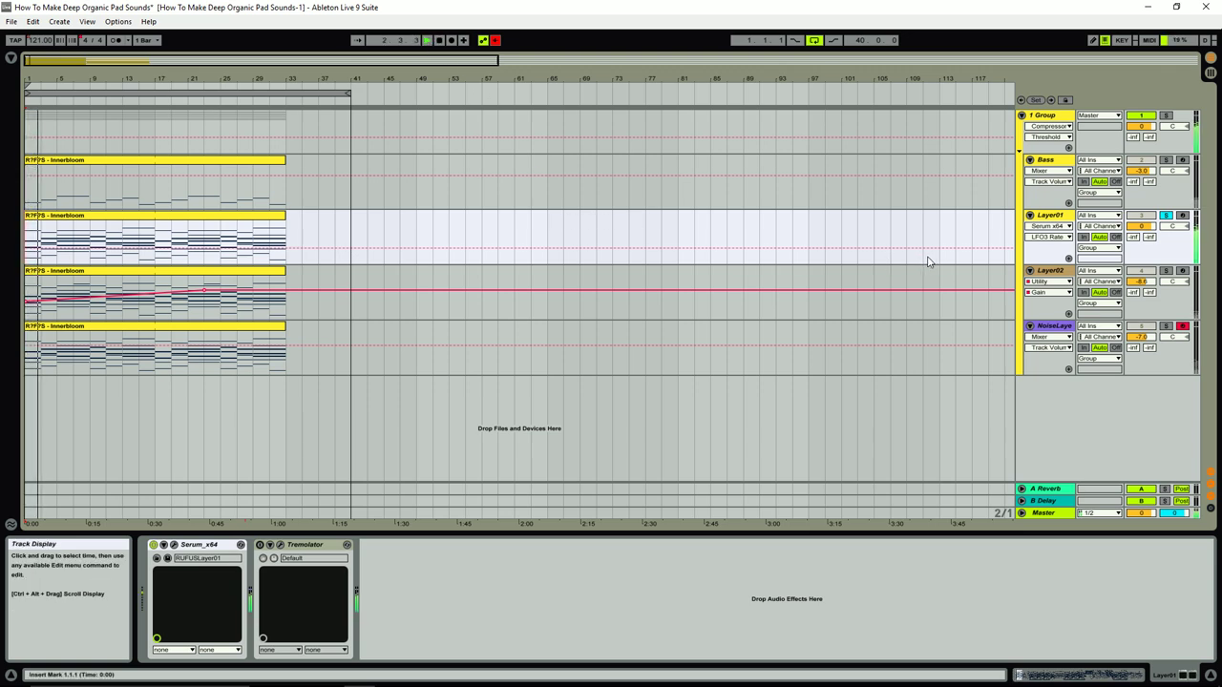
pyautogui.click(441, 42)
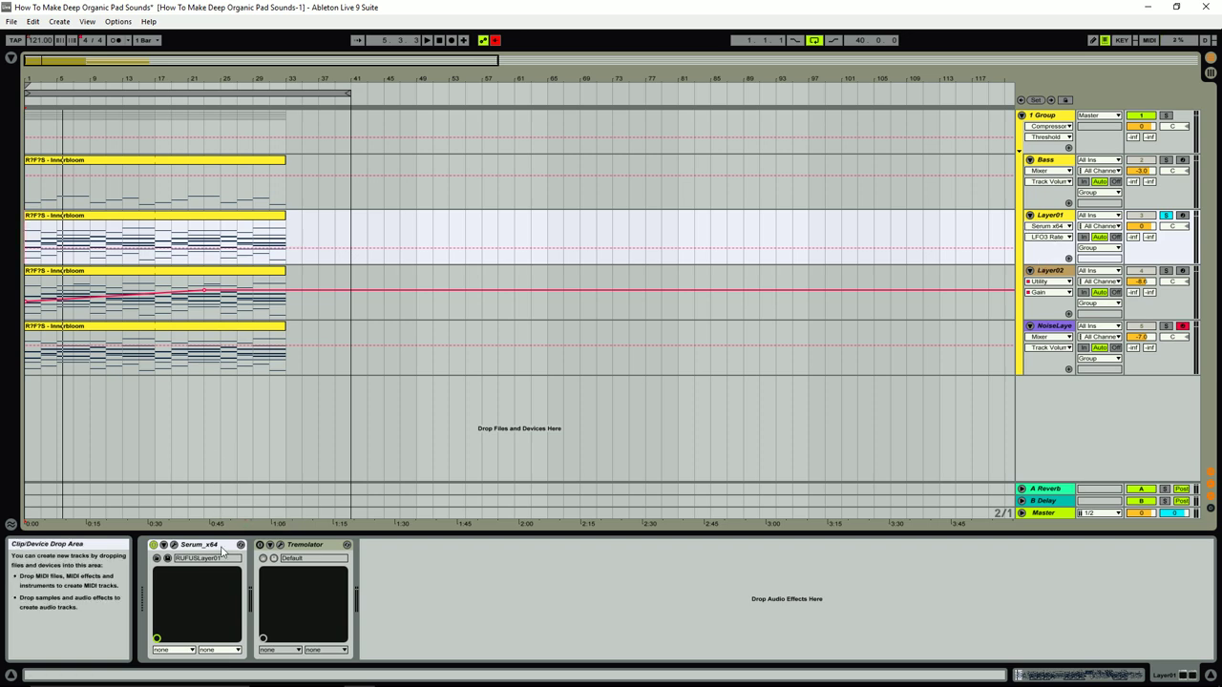
# - Delete Layer01's Tremolator device and open its Serum editor
pyautogui.click(284, 545)
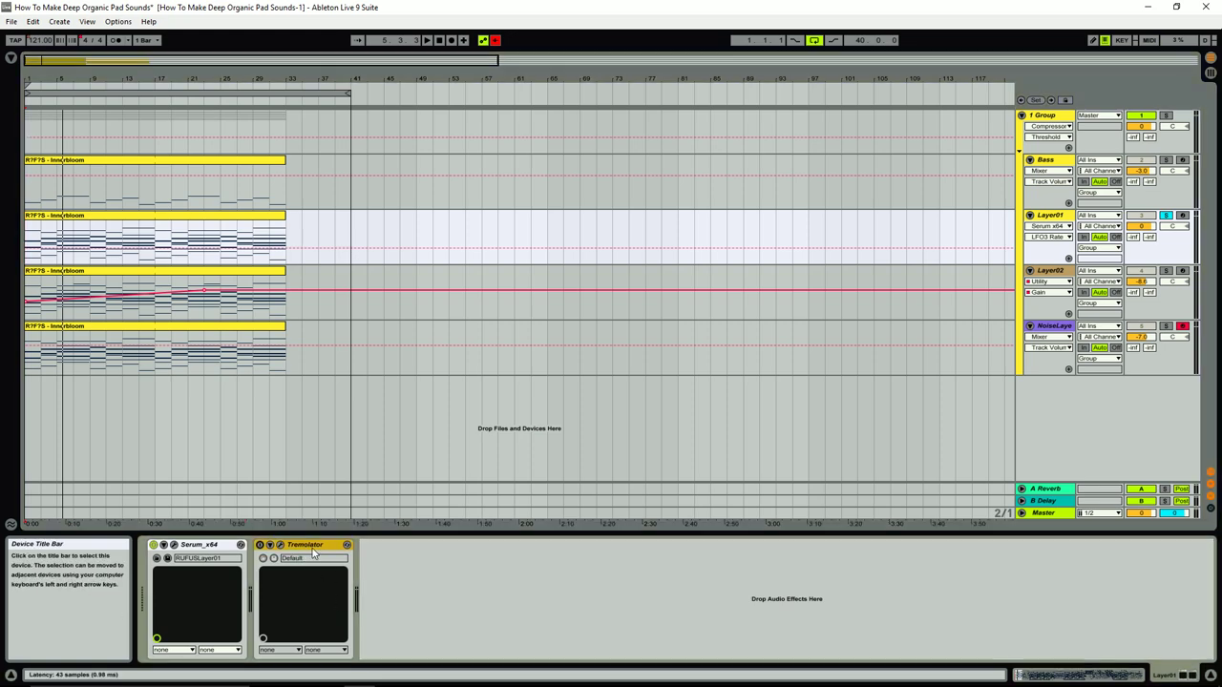
pyautogui.press('Delete')
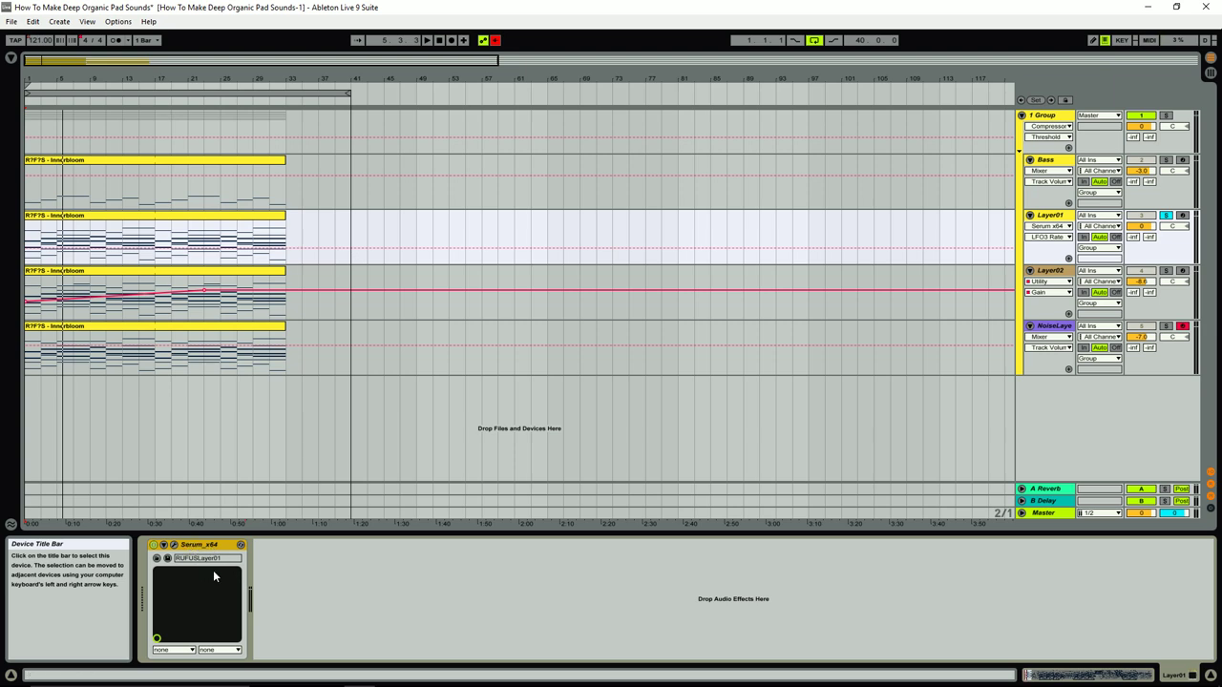
pyautogui.click(173, 546)
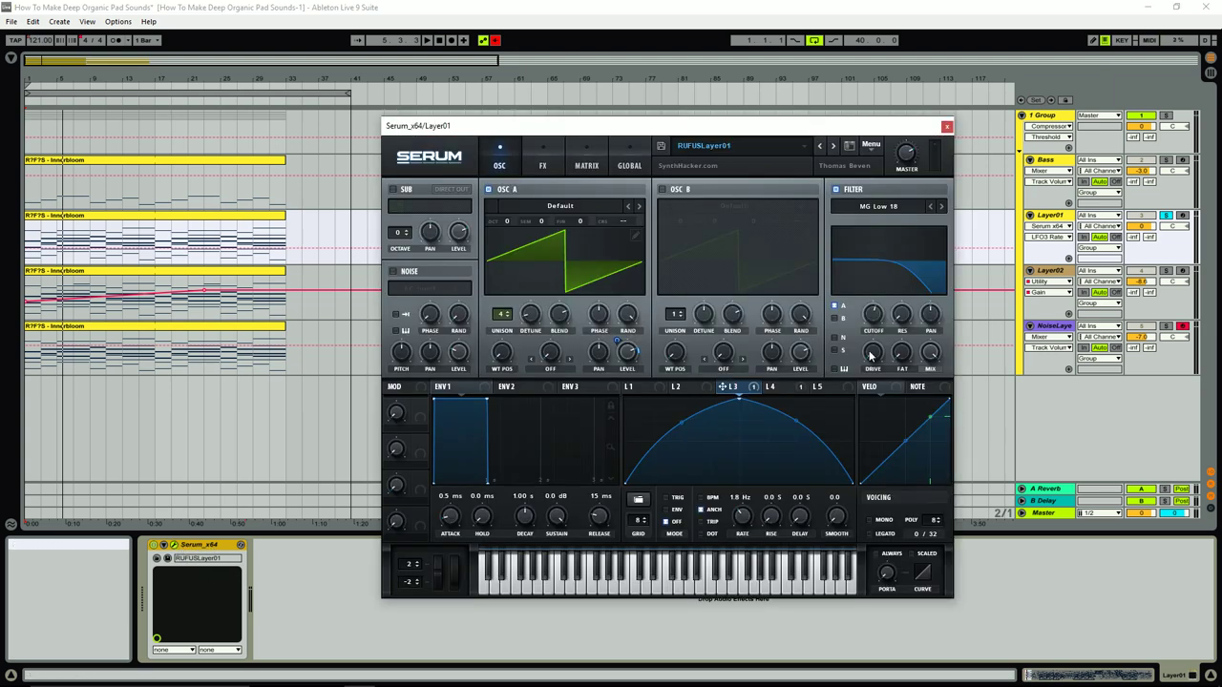
# - Target OSC A unison detune in Layer01's Serum and view LFO 4's slow 8-bar curve
pyautogui.moveTo(654, 131)
pyautogui.mouseDown()
pyautogui.moveTo(655, 172)
pyautogui.moveTo(645, 152)
pyautogui.mouseUp()
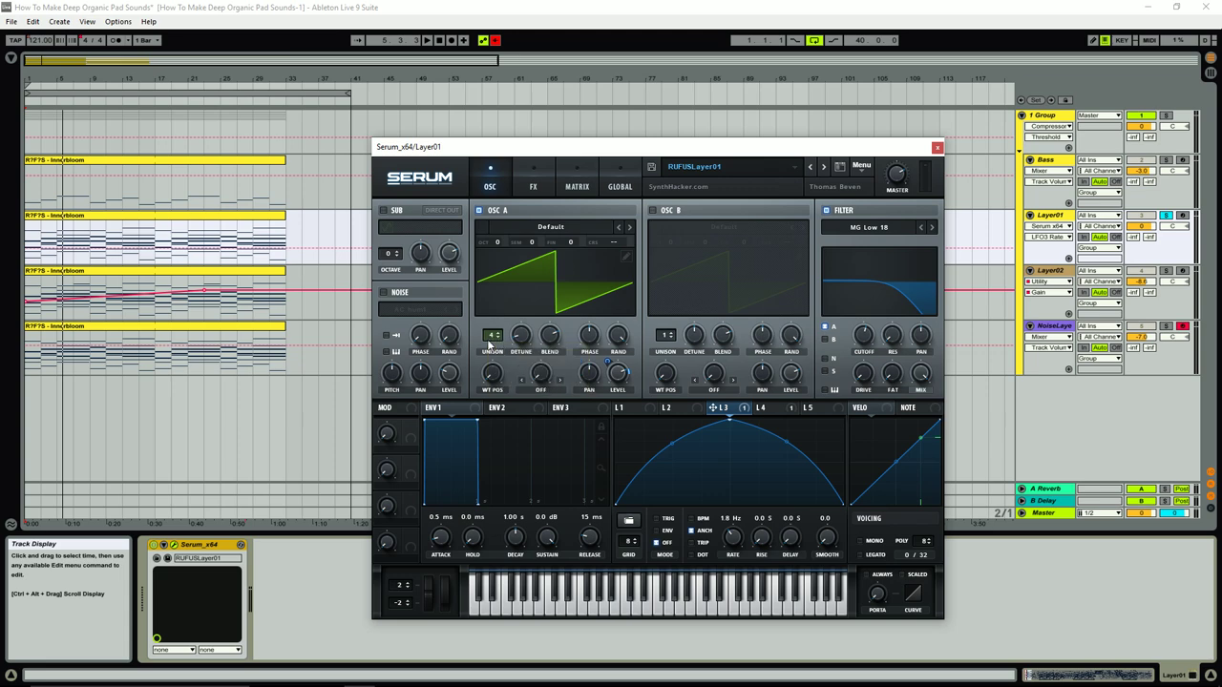
pyautogui.click(523, 338)
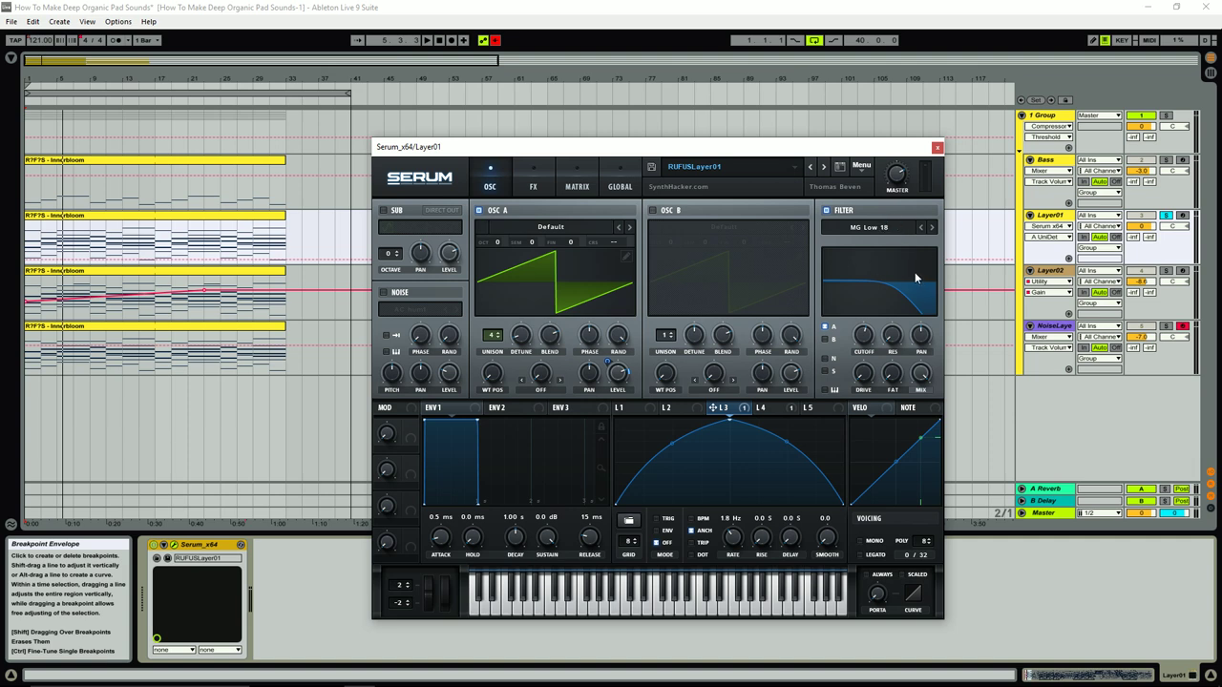
pyautogui.click(762, 407)
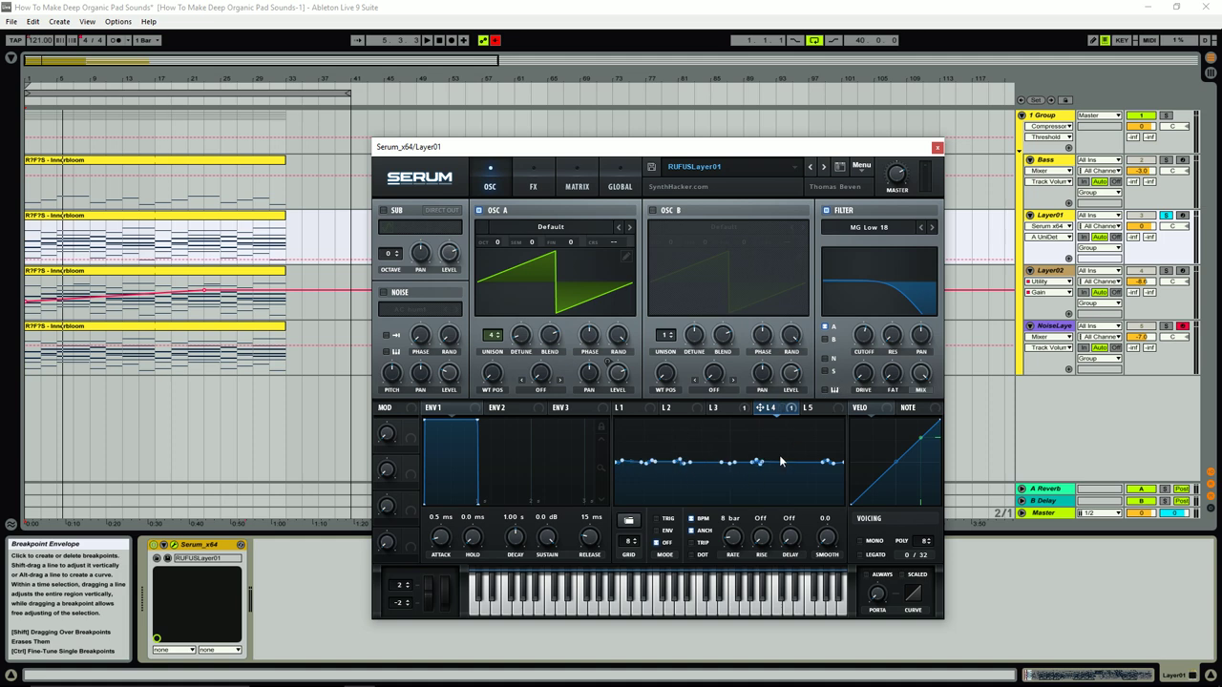
pyautogui.click(577, 186)
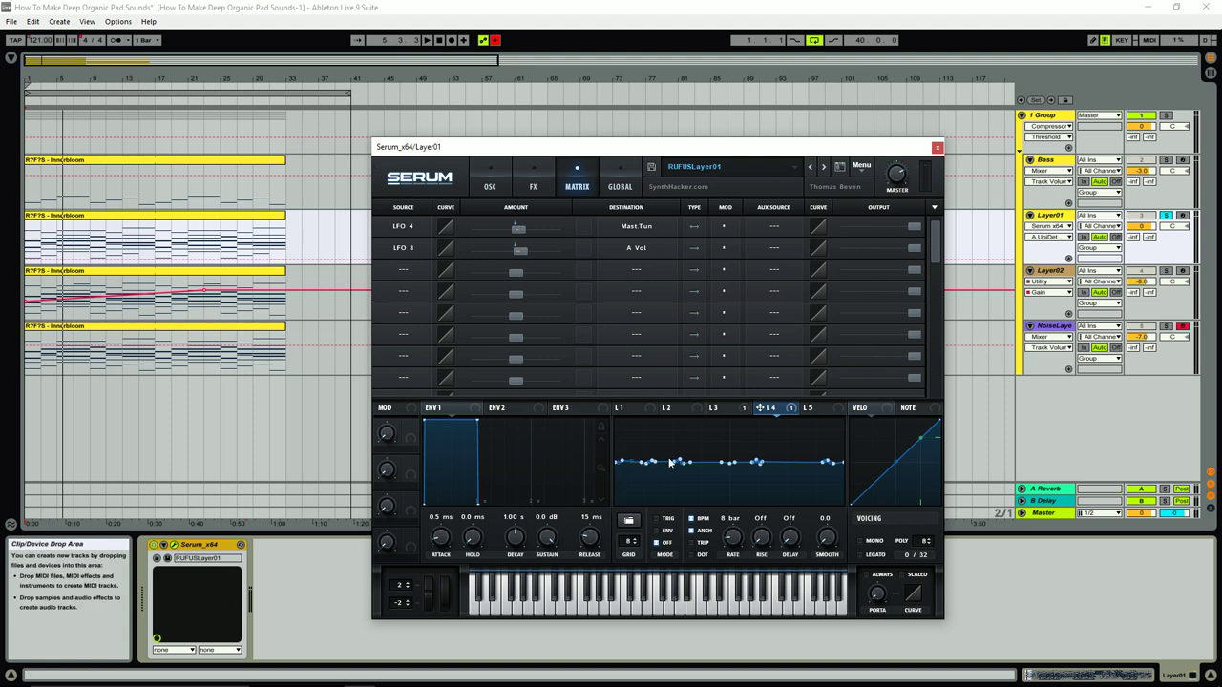
pyautogui.click(439, 40)
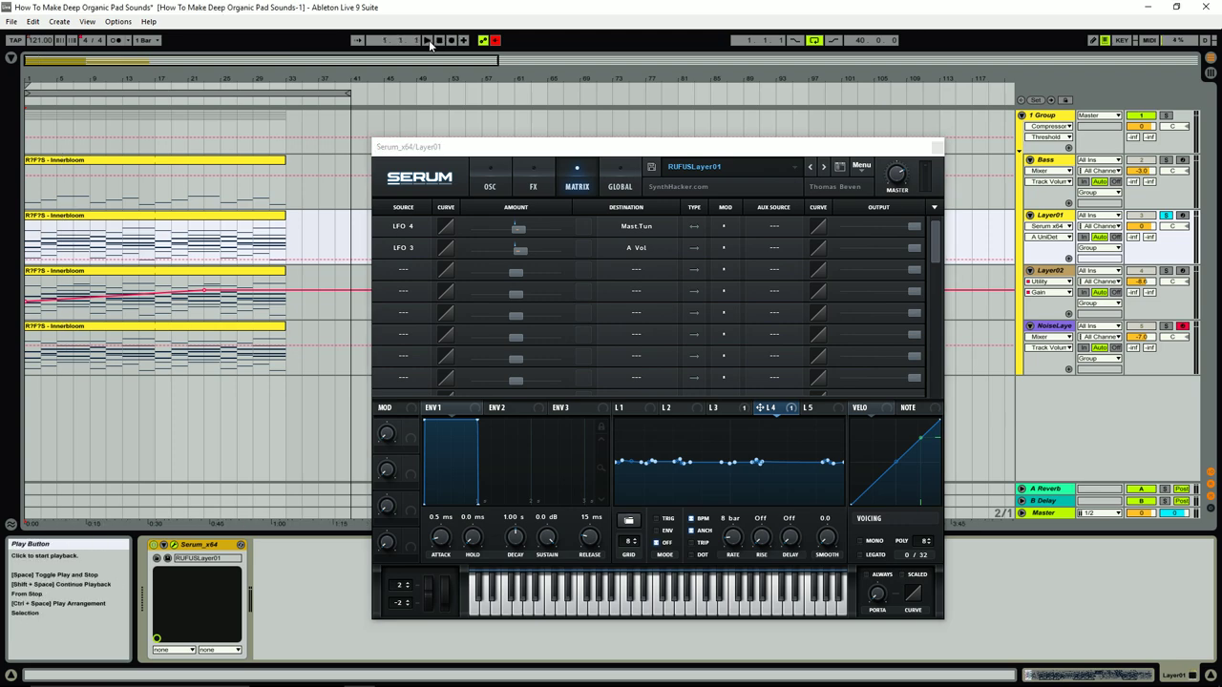
pyautogui.click(429, 40)
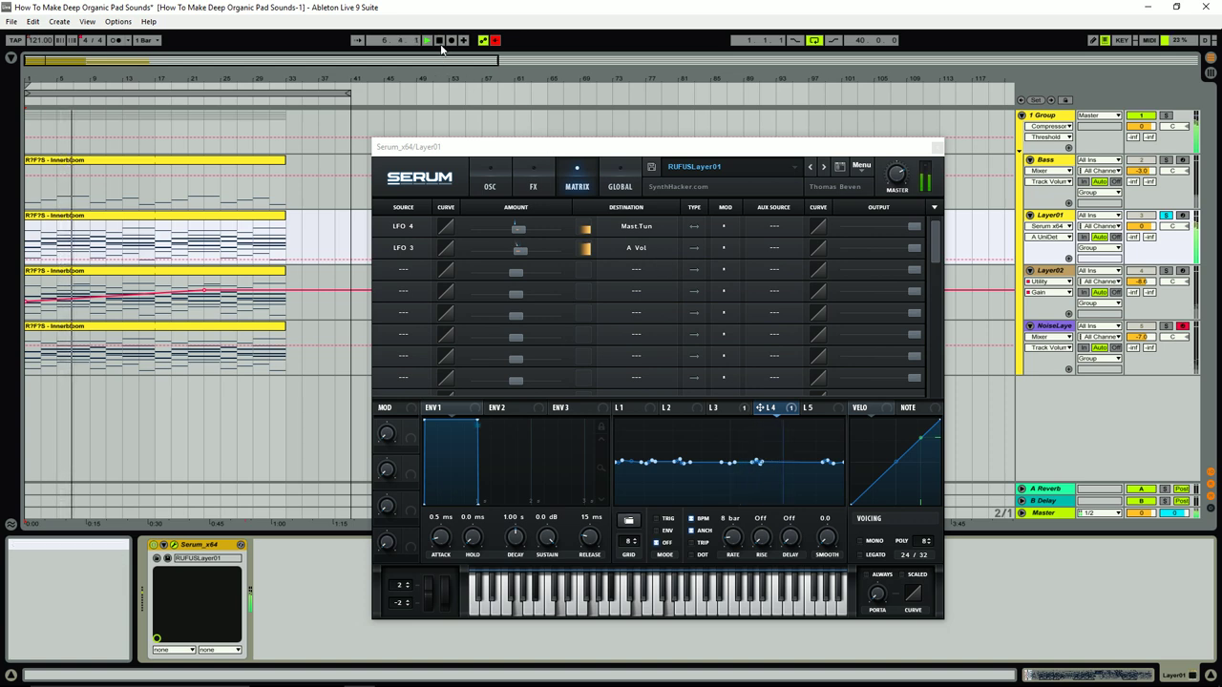
pyautogui.press('space')
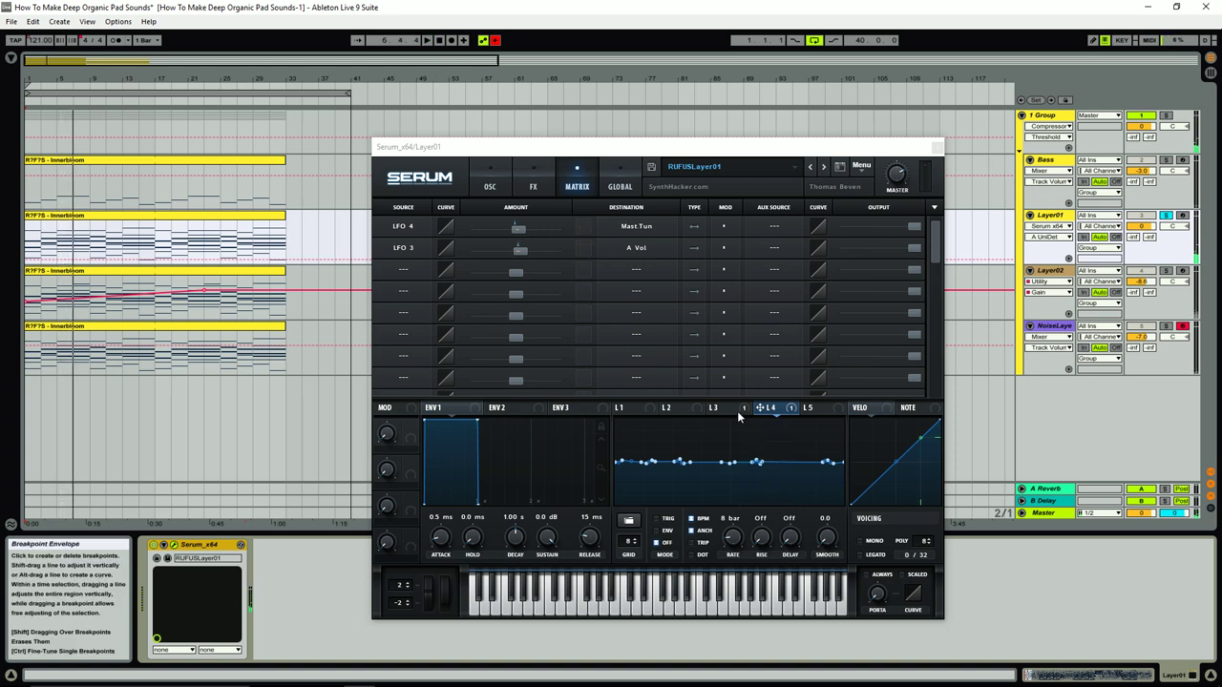
# - Inspect Layer01 Serum's 1.8 Hz arched LFO 3 and its Reverb and EQ effects
pyautogui.moveTo(738, 414)
pyautogui.click(492, 170)
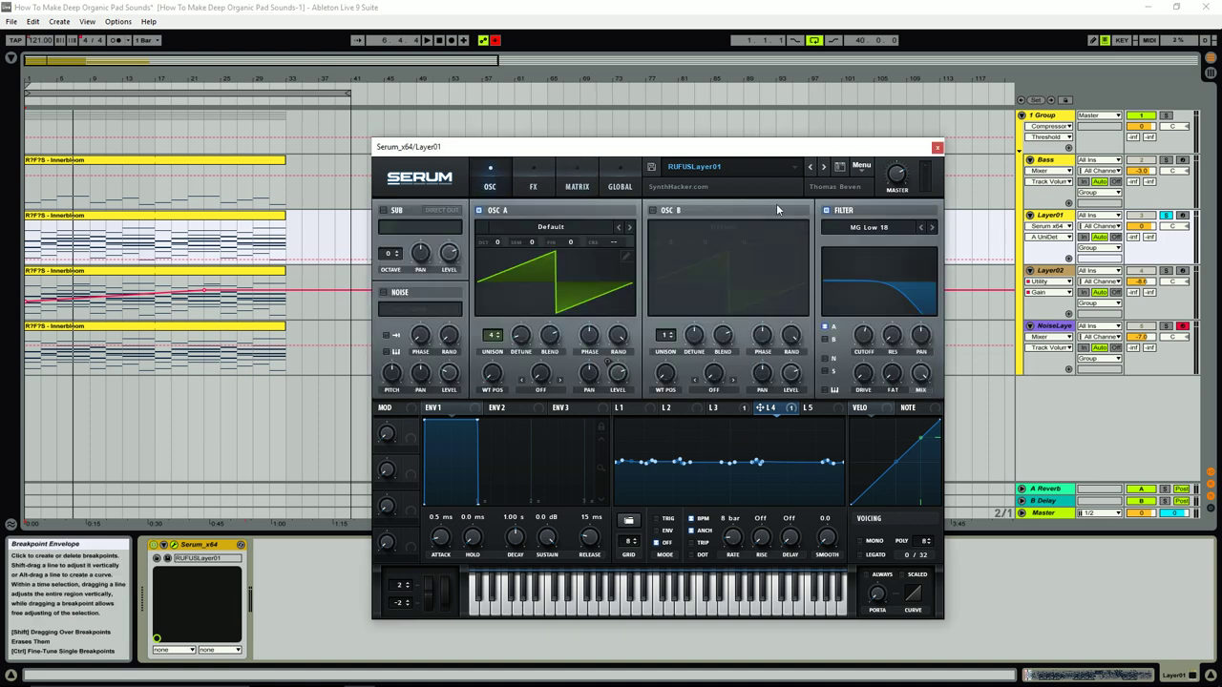
pyautogui.click(726, 410)
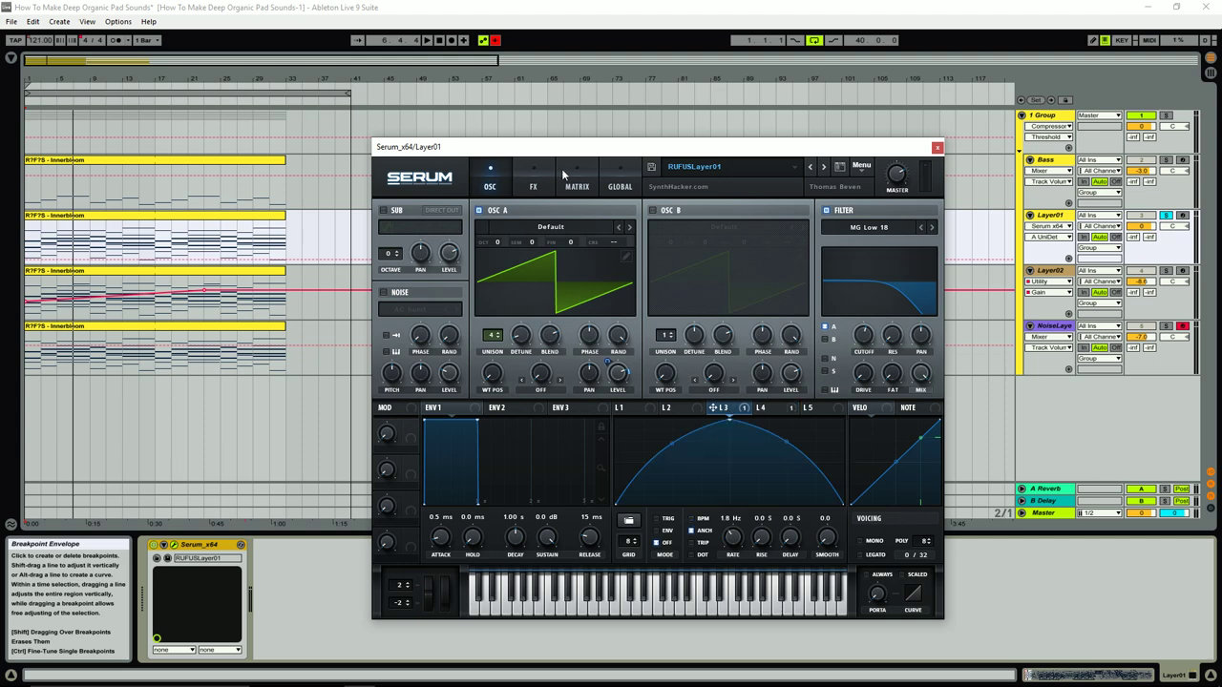
pyautogui.click(535, 181)
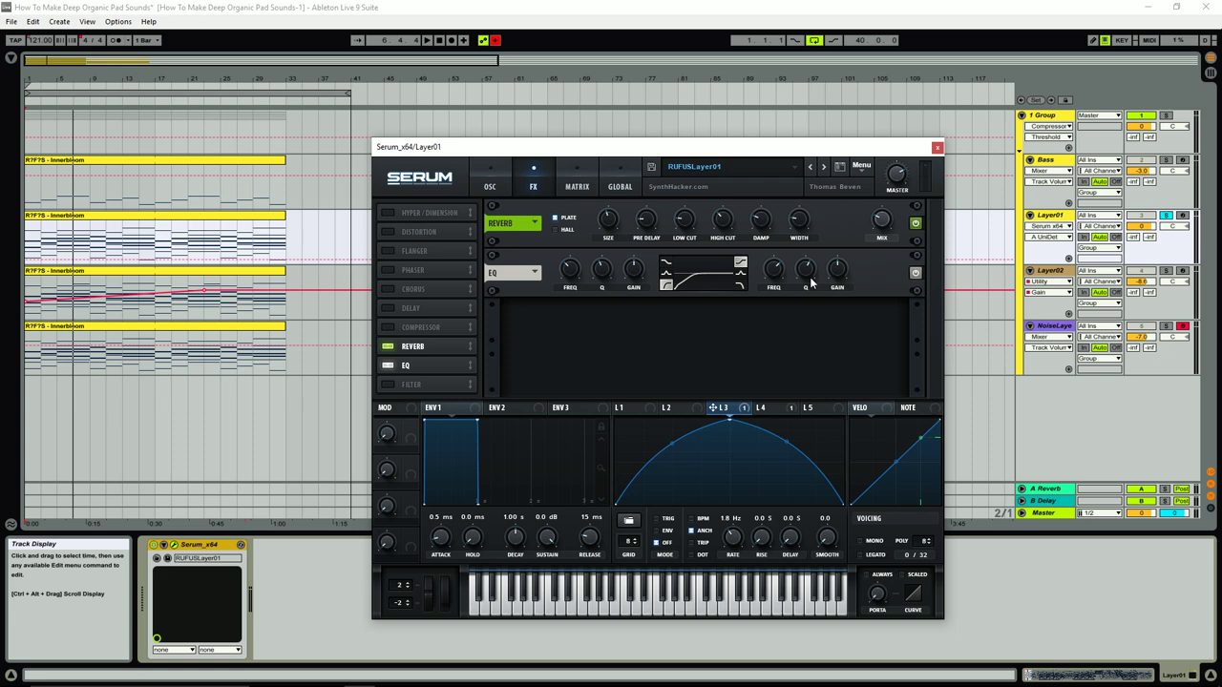
pyautogui.click(488, 185)
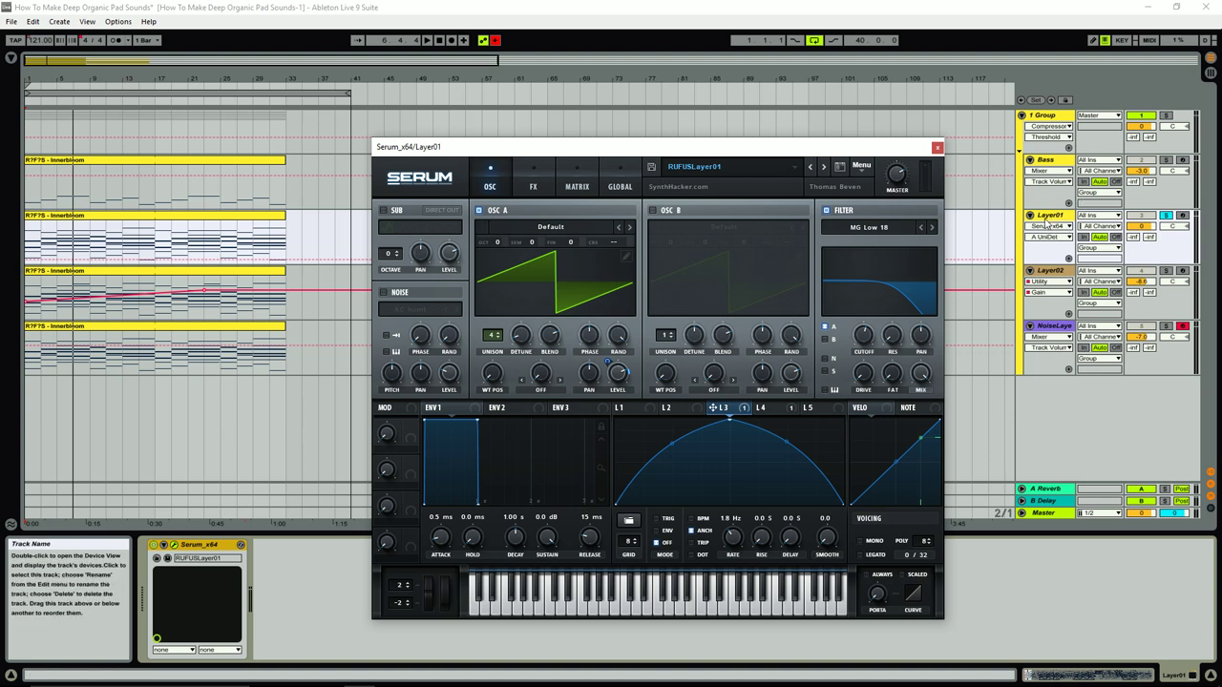
# - Close Layer01's Serum, play Layer02 from bar 17 and open its RufusLayer02 Serum editor
pyautogui.click(937, 149)
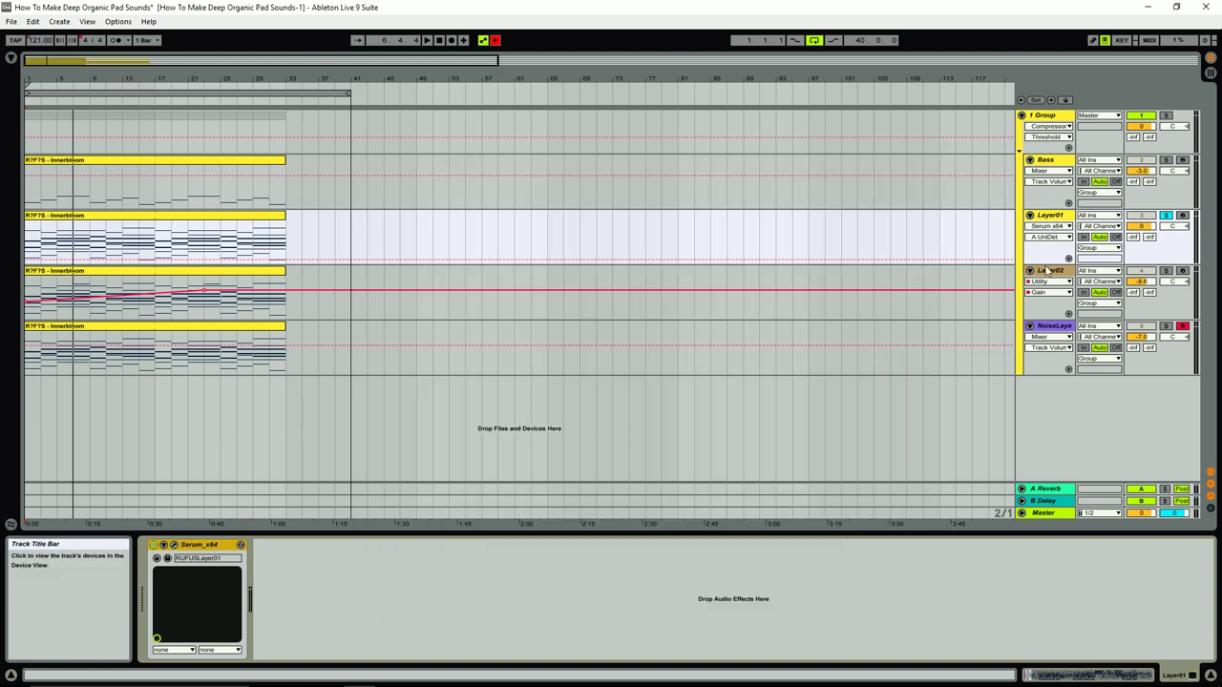
pyautogui.click(1167, 276)
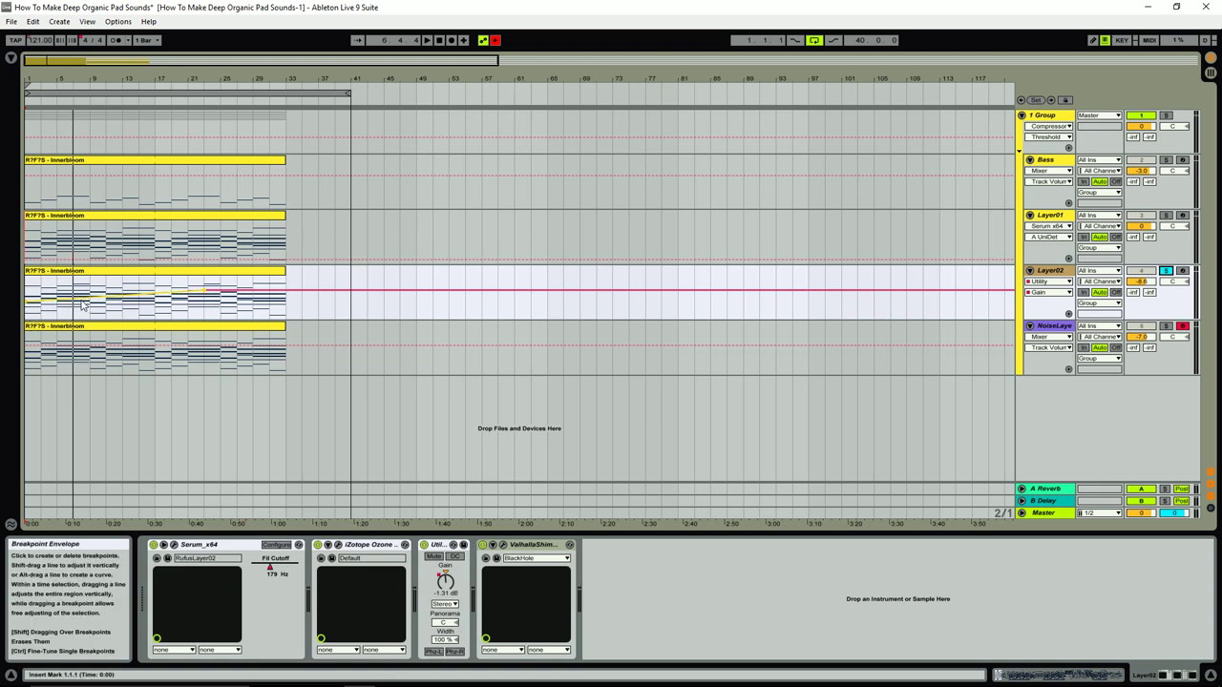
pyautogui.click(150, 85)
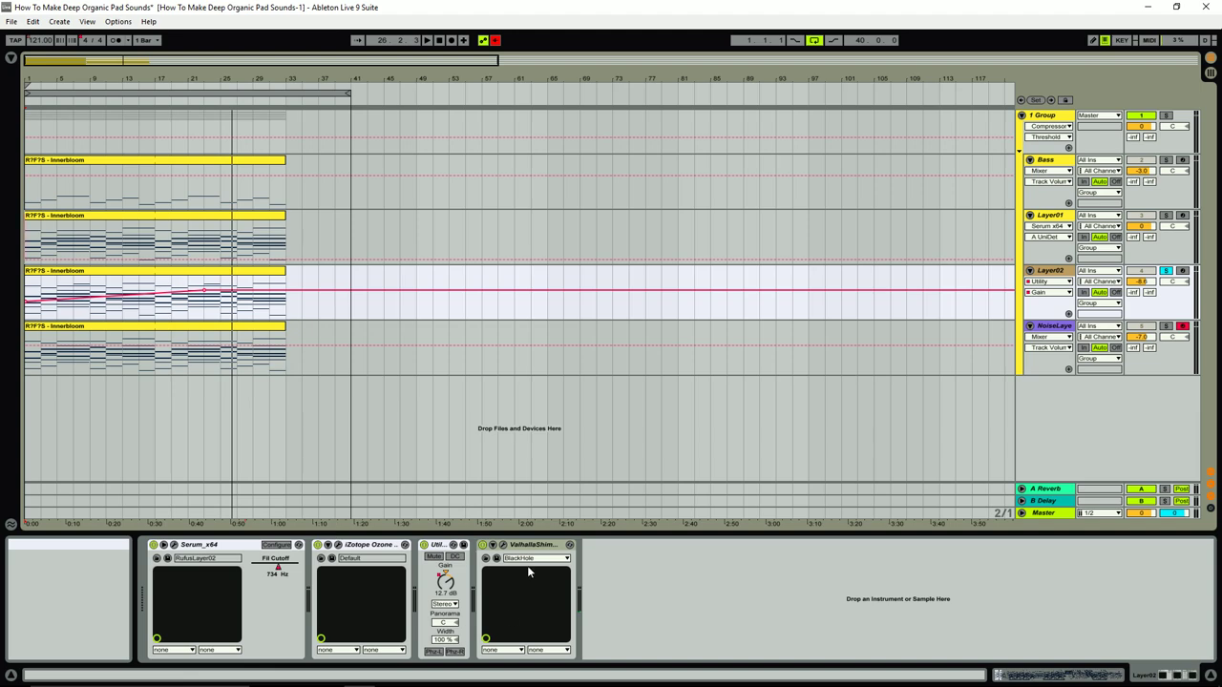
pyautogui.click(173, 545)
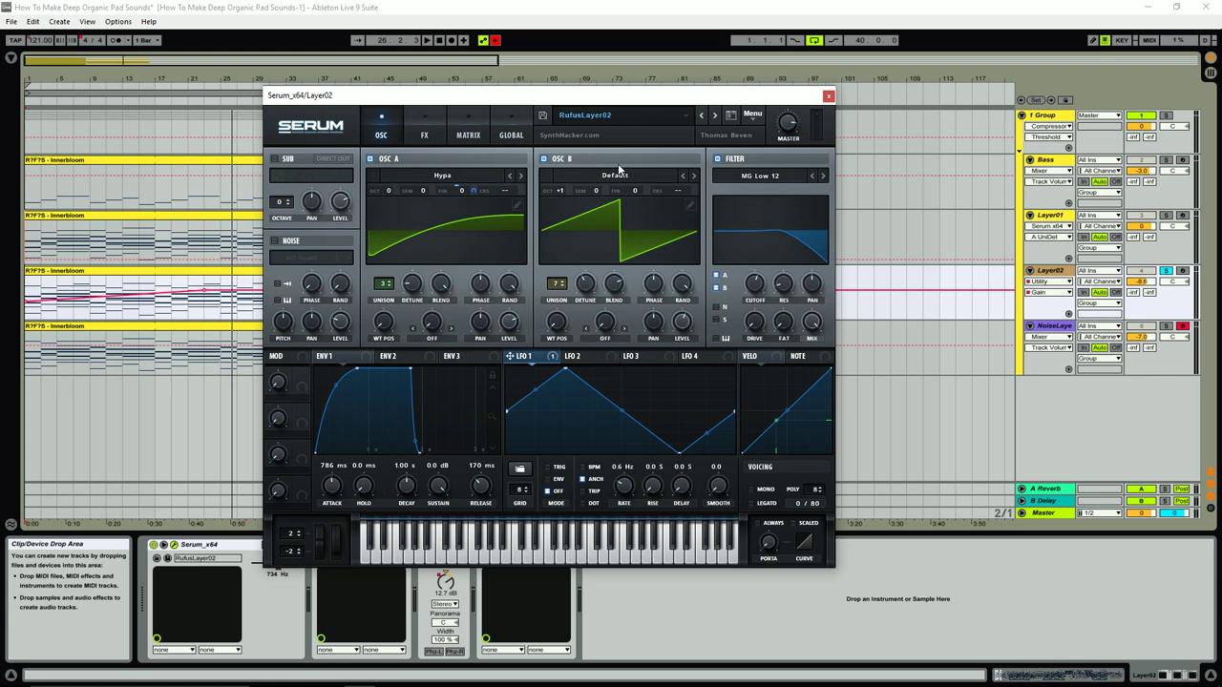
# - Browse OSC A's Digital wavetables while keeping Hypa, then view Layer02's Reverb and EQ effects
pyautogui.click(447, 176)
pyautogui.moveTo(433, 209)
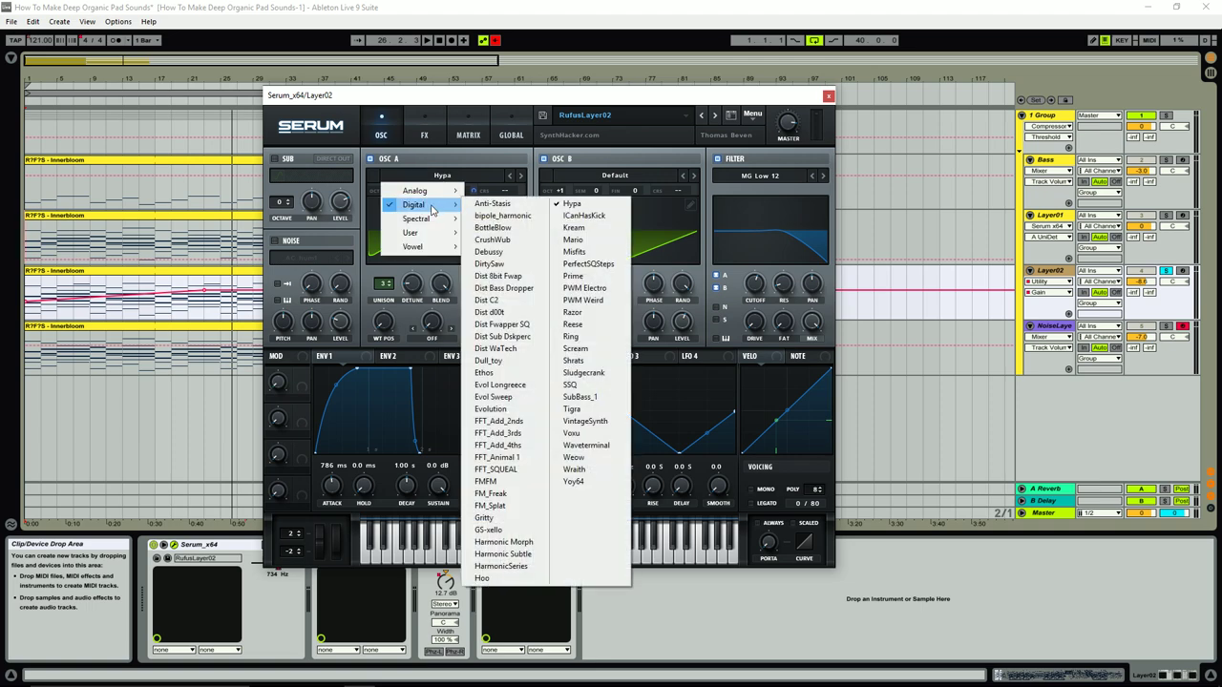
pyautogui.click(468, 161)
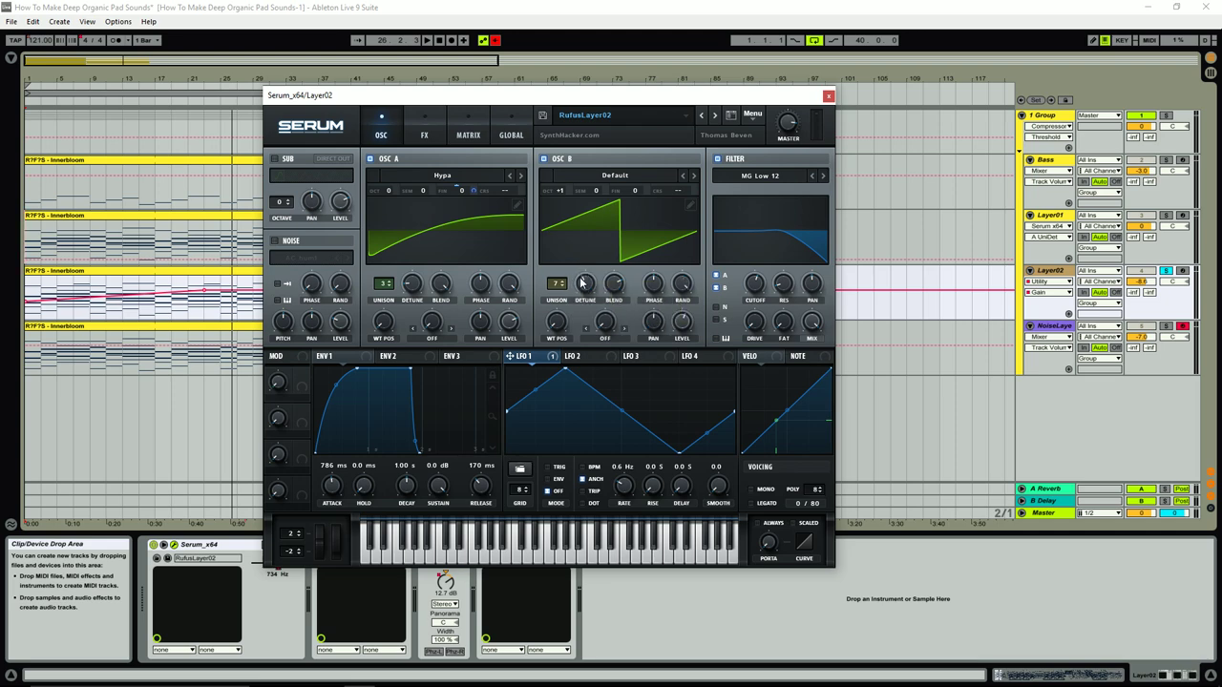
pyautogui.click(422, 129)
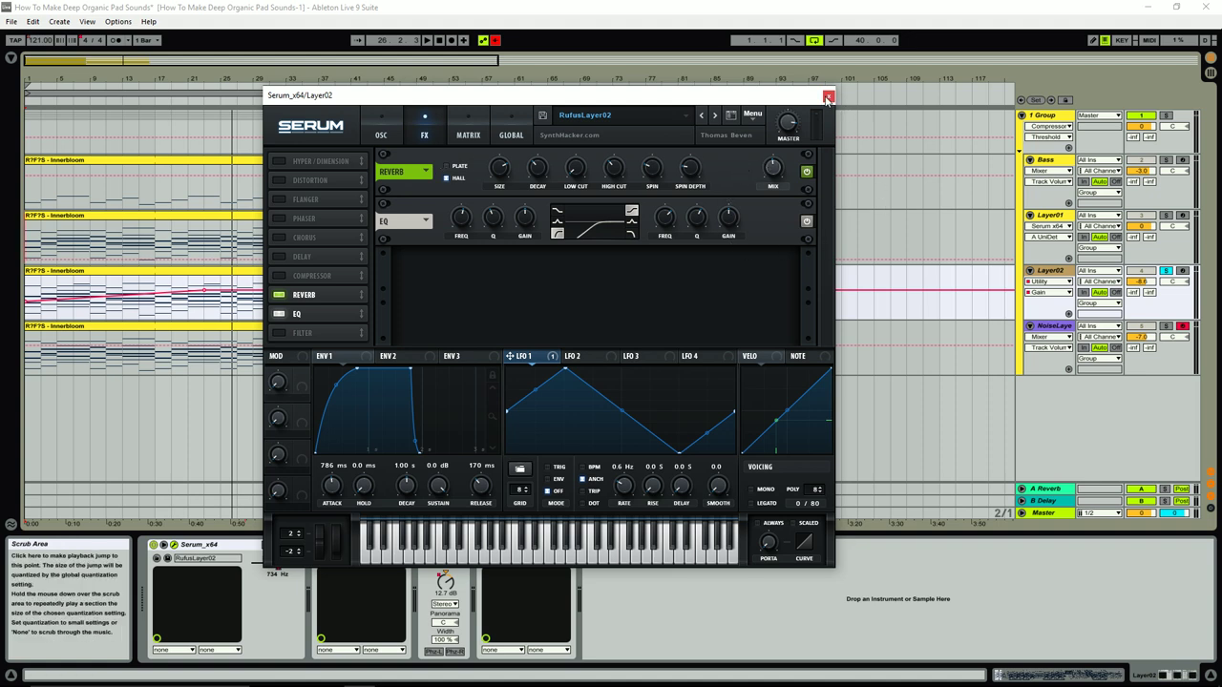
# - Check Layer02 Serum's global settings, then open Layer01's Serum editor
pyautogui.click(522, 130)
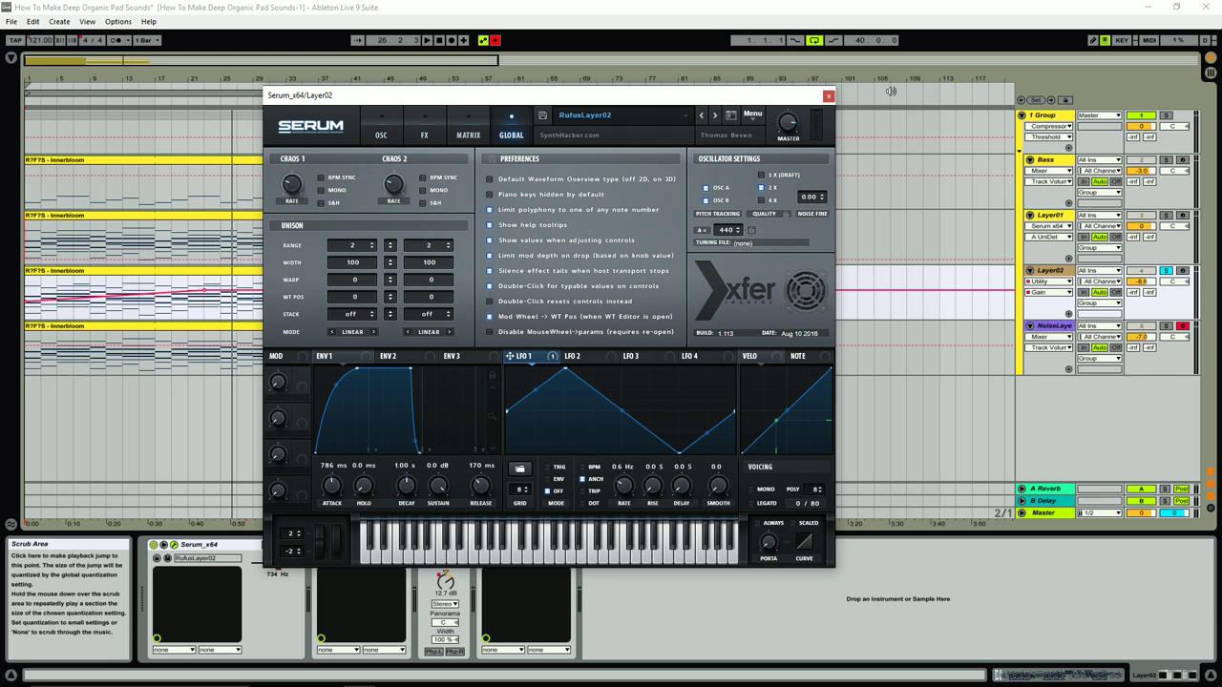
pyautogui.click(827, 95)
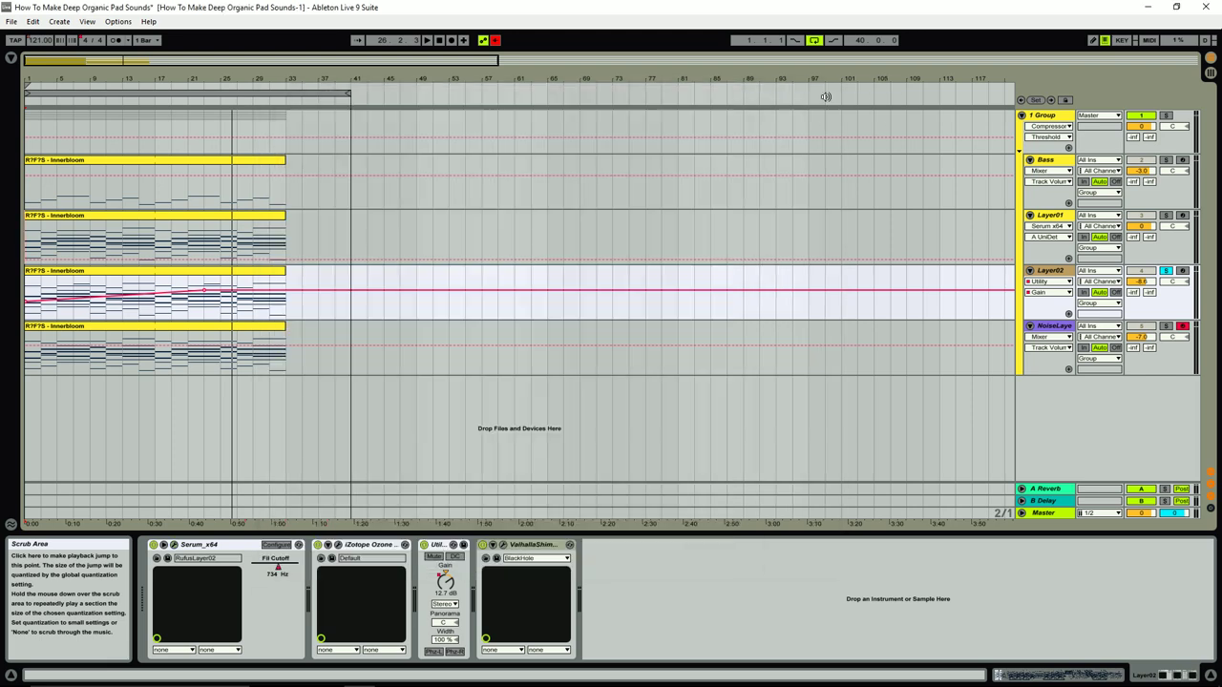
pyautogui.click(1050, 216)
pyautogui.click(174, 545)
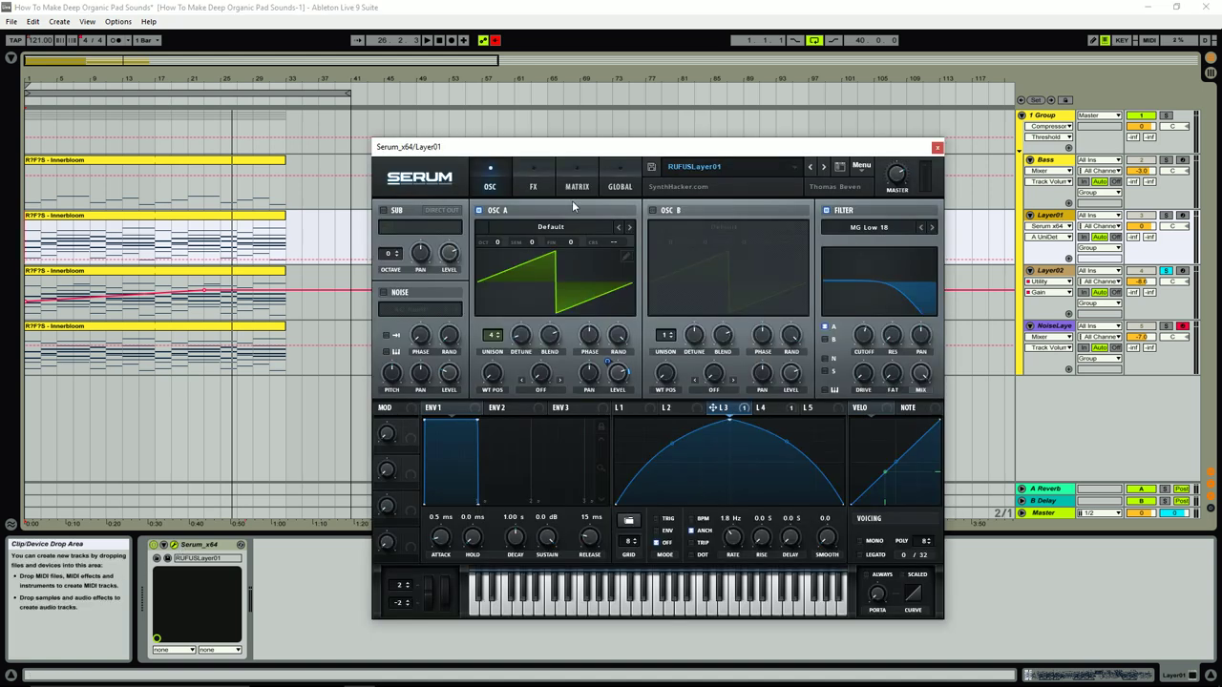
# - Compare Layer01 Serum's global unison settings, close it, and show Layer02's device chain
pyautogui.click(611, 186)
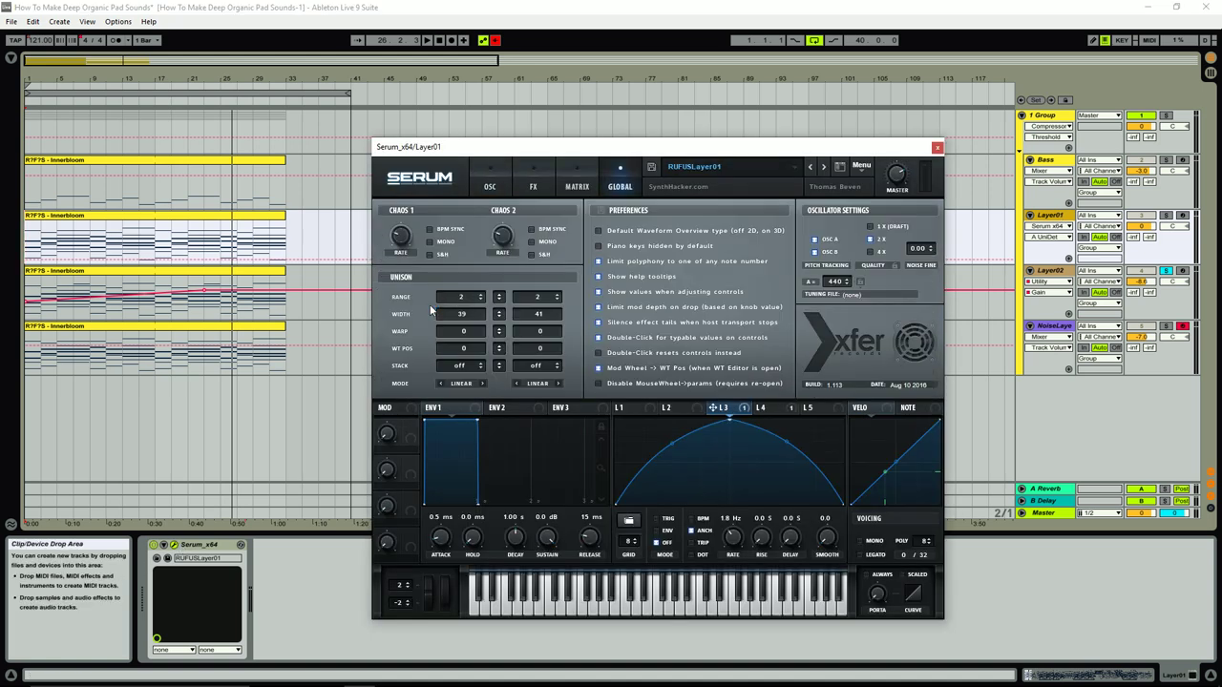
pyautogui.click(489, 177)
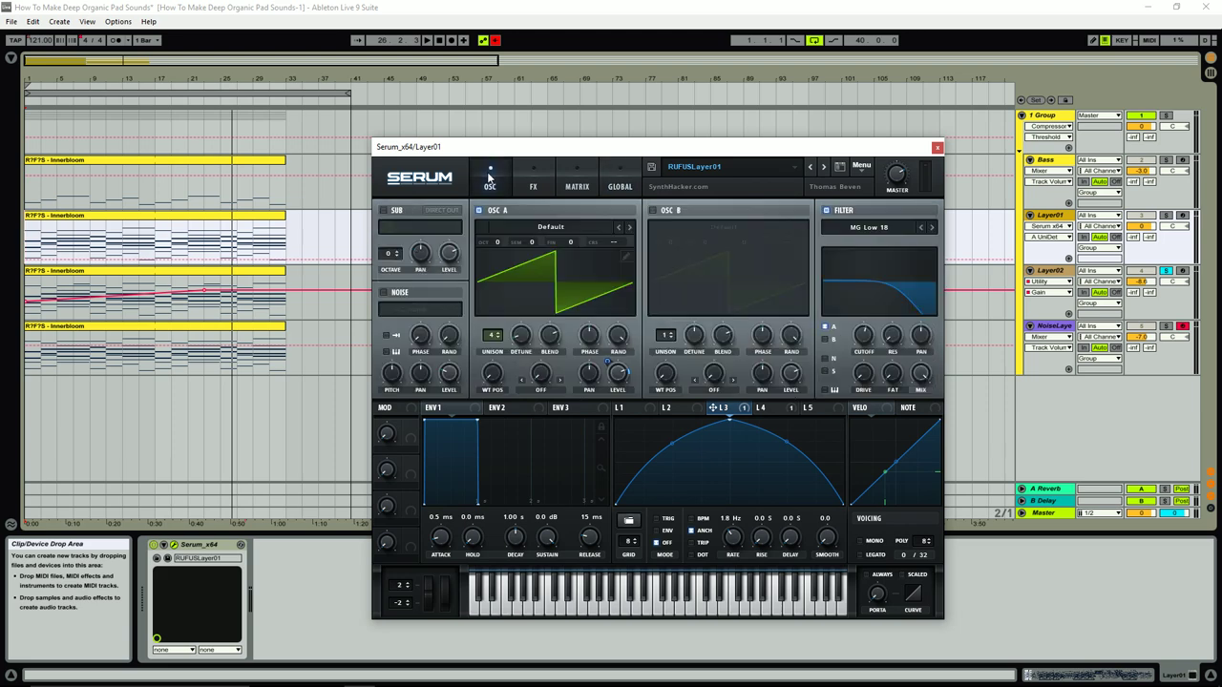
pyautogui.click(938, 147)
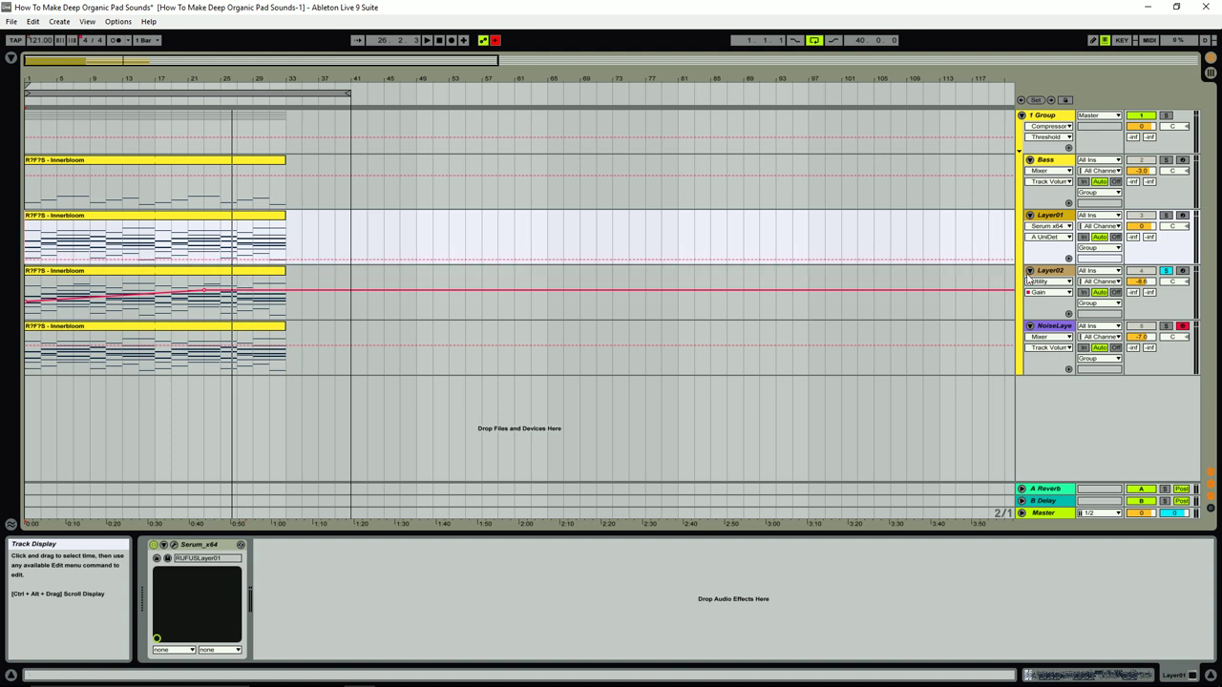
pyautogui.click(825, 308)
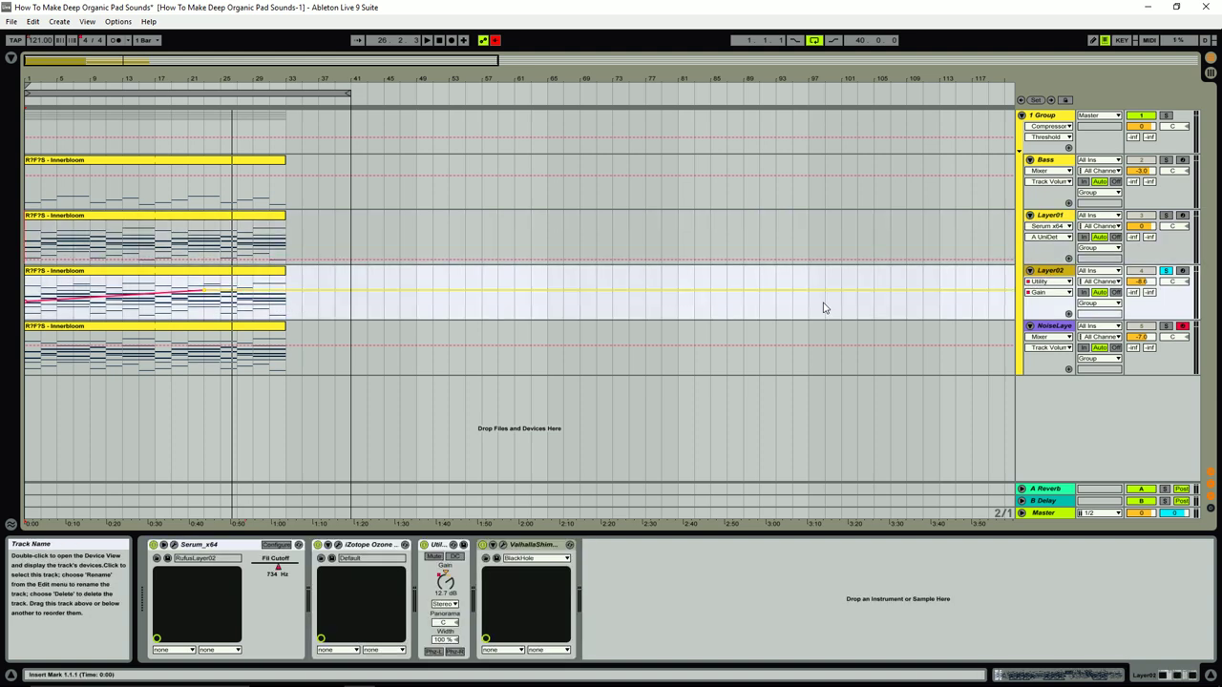
# - Open Layer02's Ozone 5 Imager window after rechecking Serum's global settings
pyautogui.click(173, 544)
pyautogui.click(828, 95)
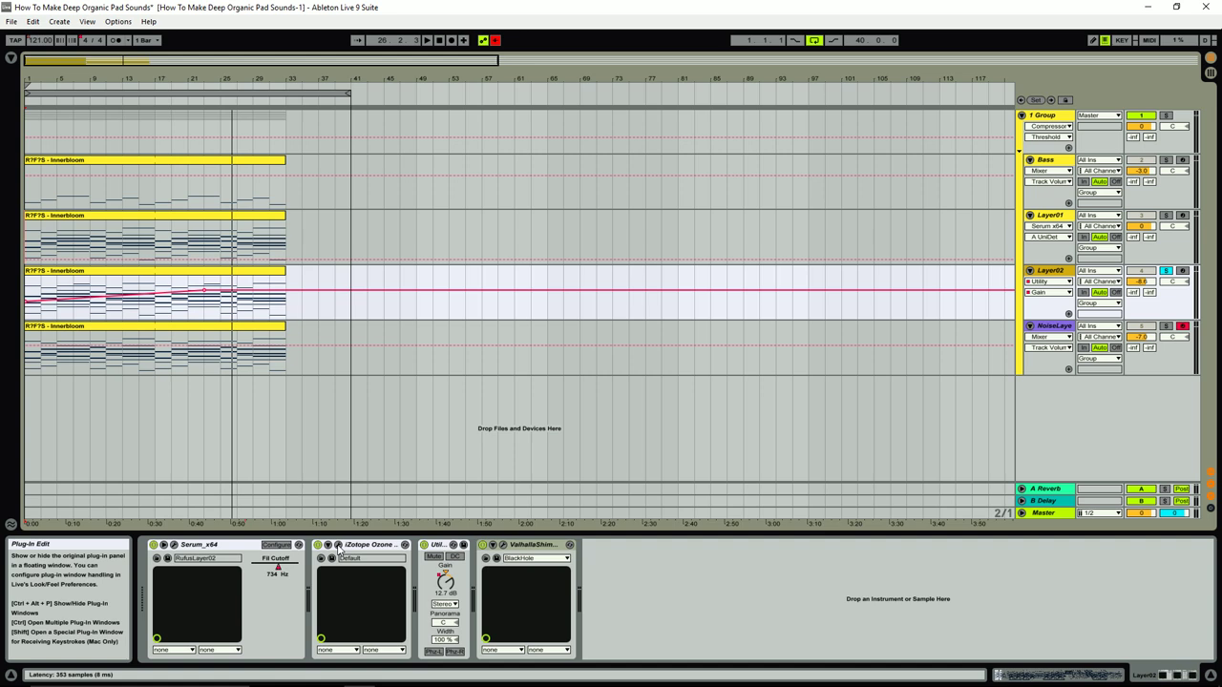
pyautogui.click(338, 546)
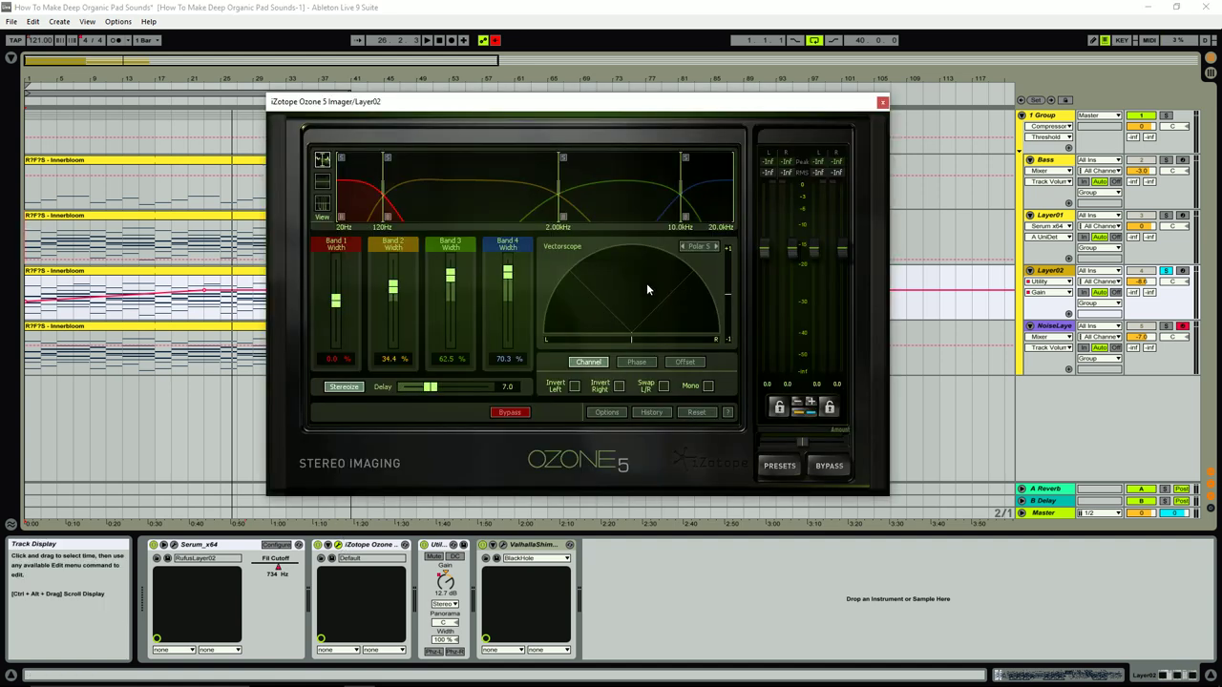
pyautogui.click(174, 547)
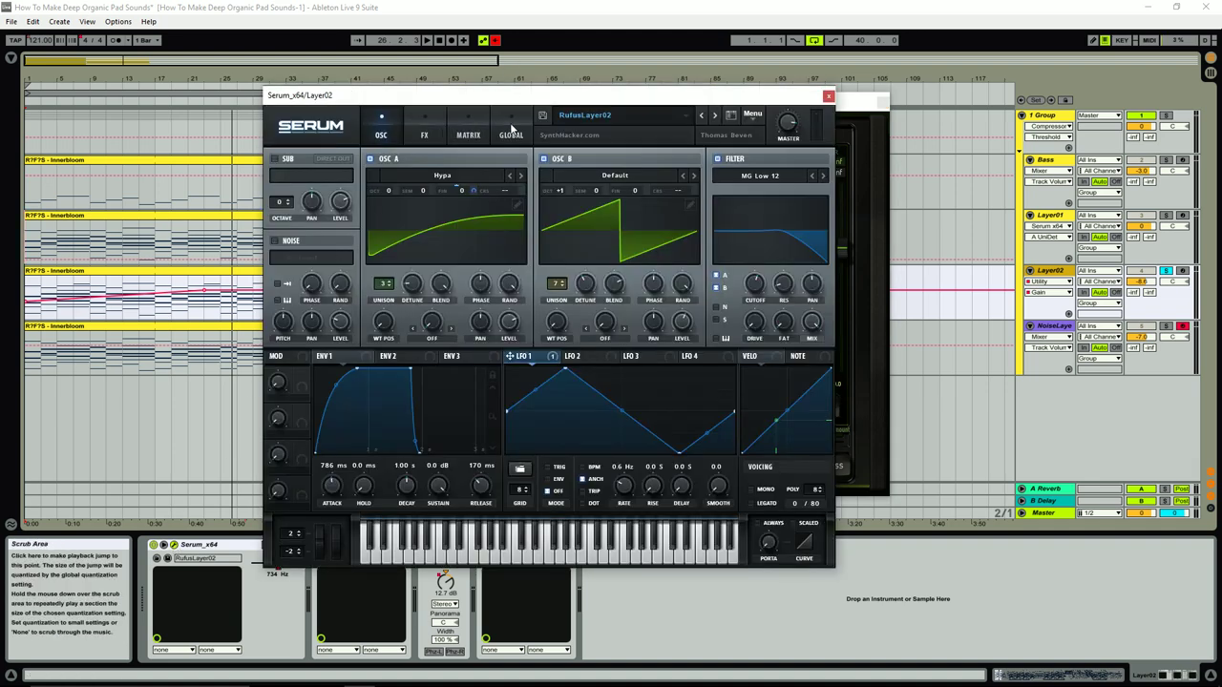
pyautogui.click(511, 131)
pyautogui.click(828, 96)
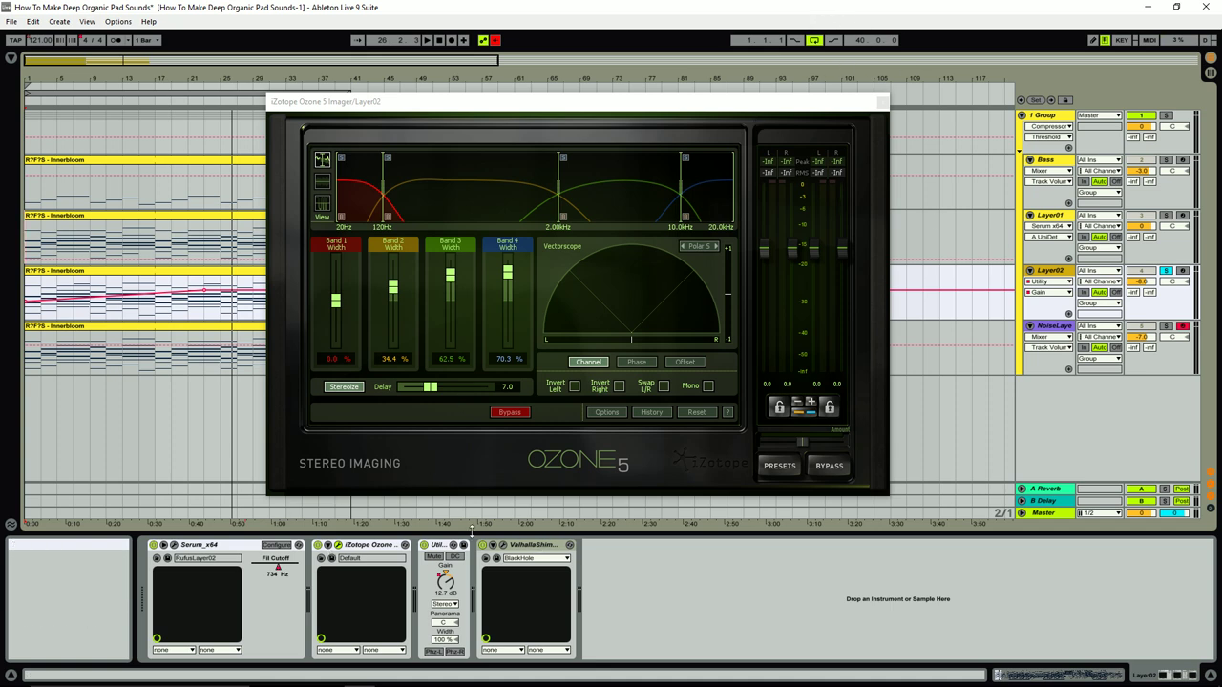
# - Play from bar 21, A/B the Ozone imager off and on, then stop
pyautogui.click(442, 43)
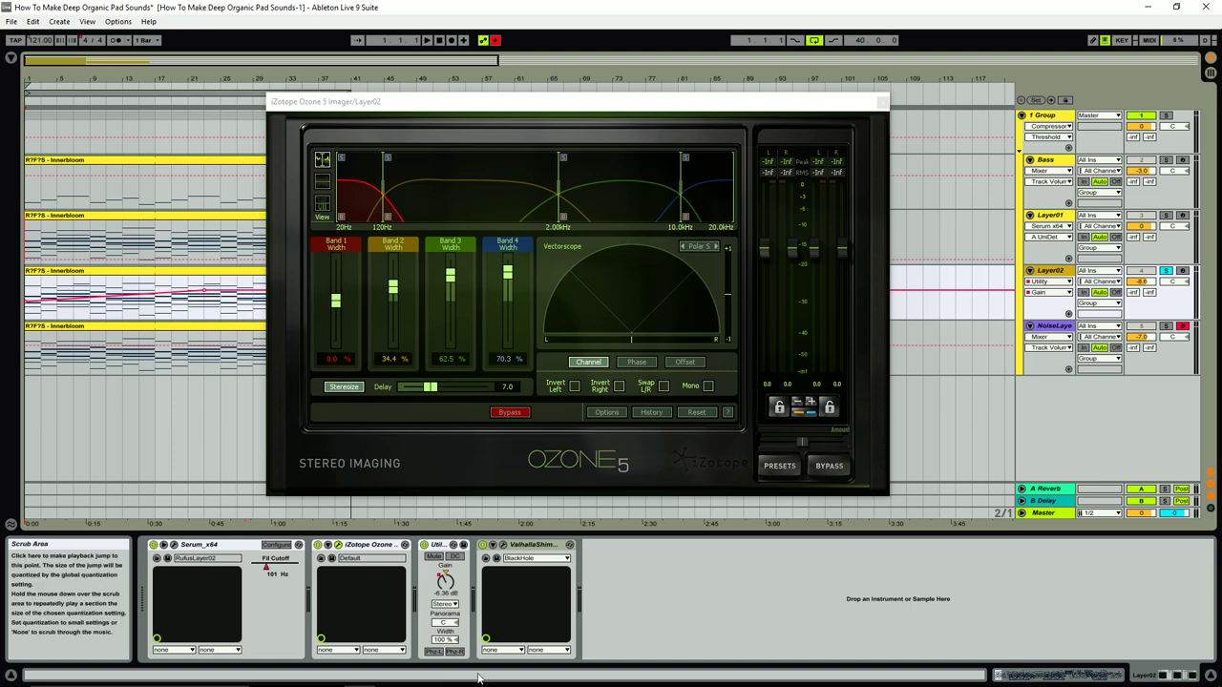
pyautogui.click(530, 544)
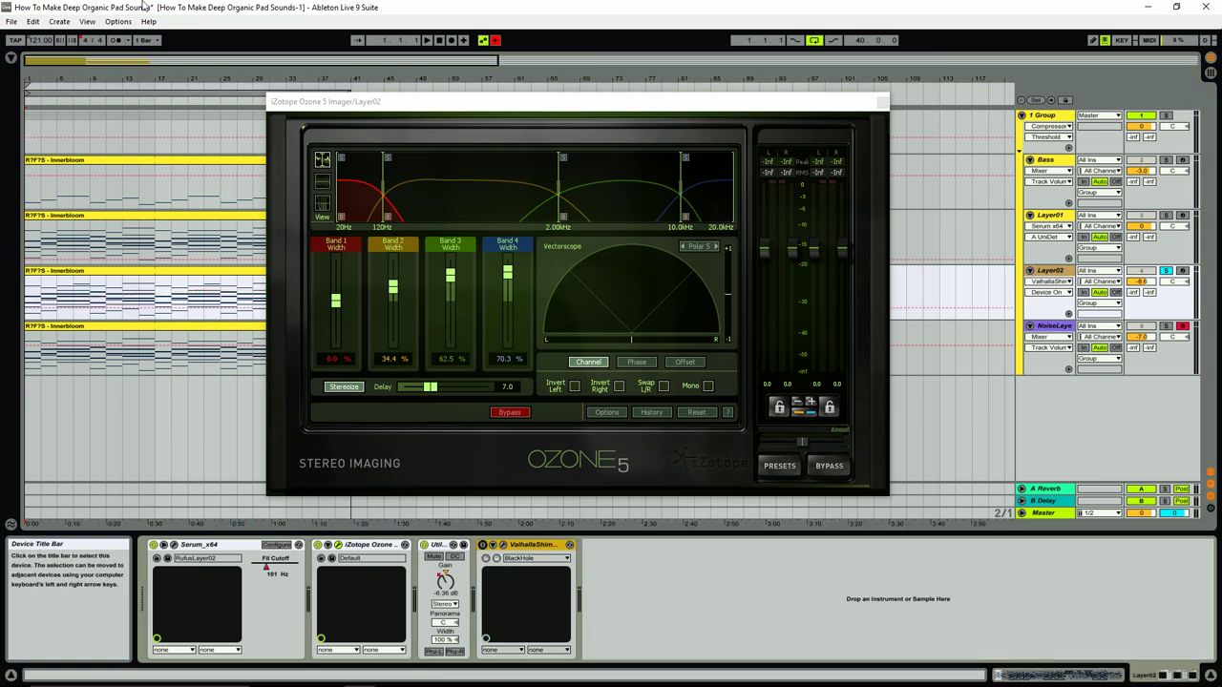
pyautogui.click(187, 83)
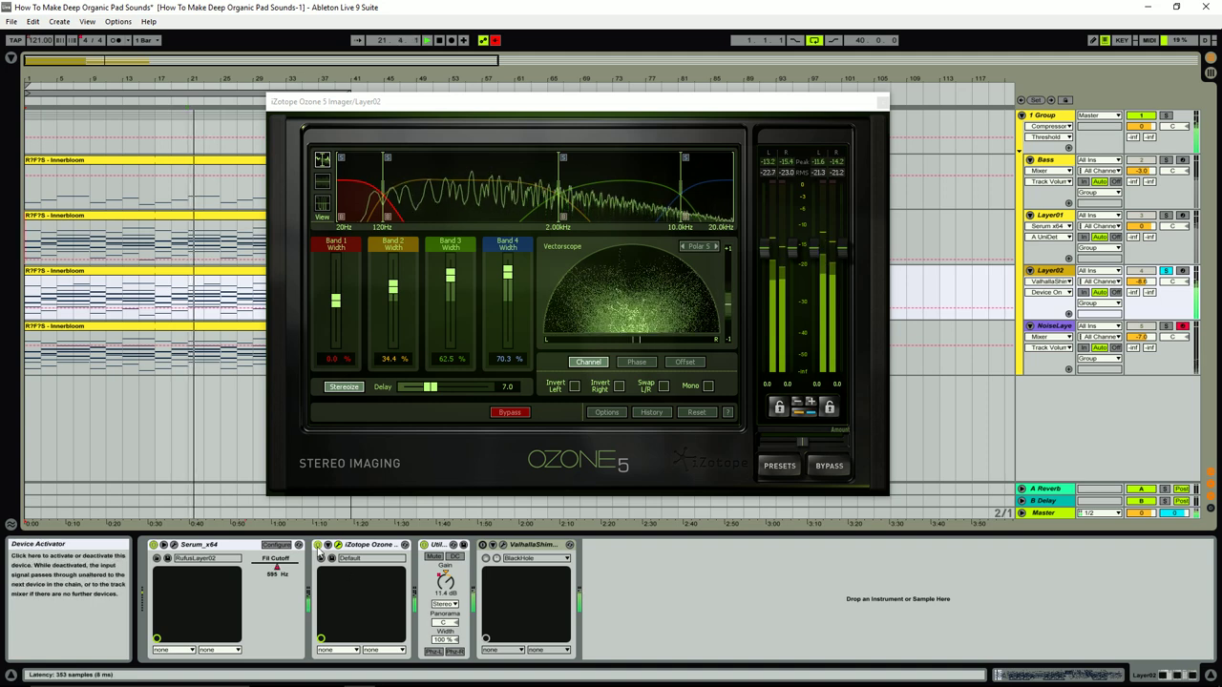
pyautogui.click(318, 545)
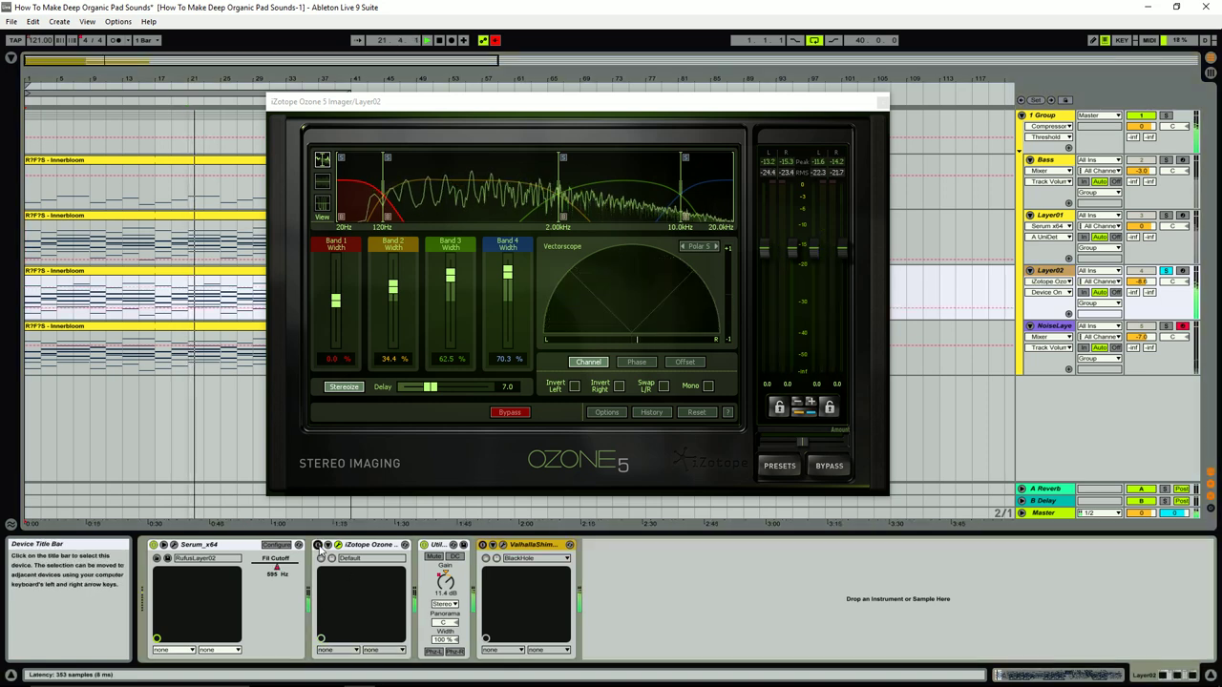
pyautogui.click(318, 546)
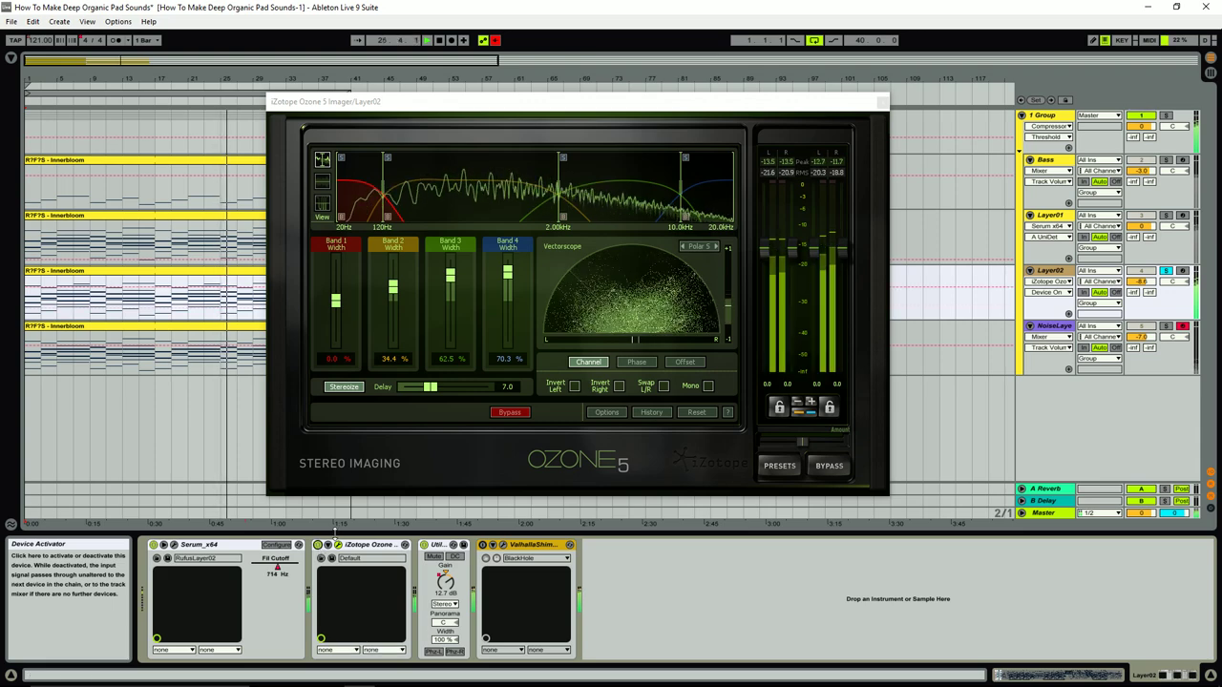
pyautogui.press('space')
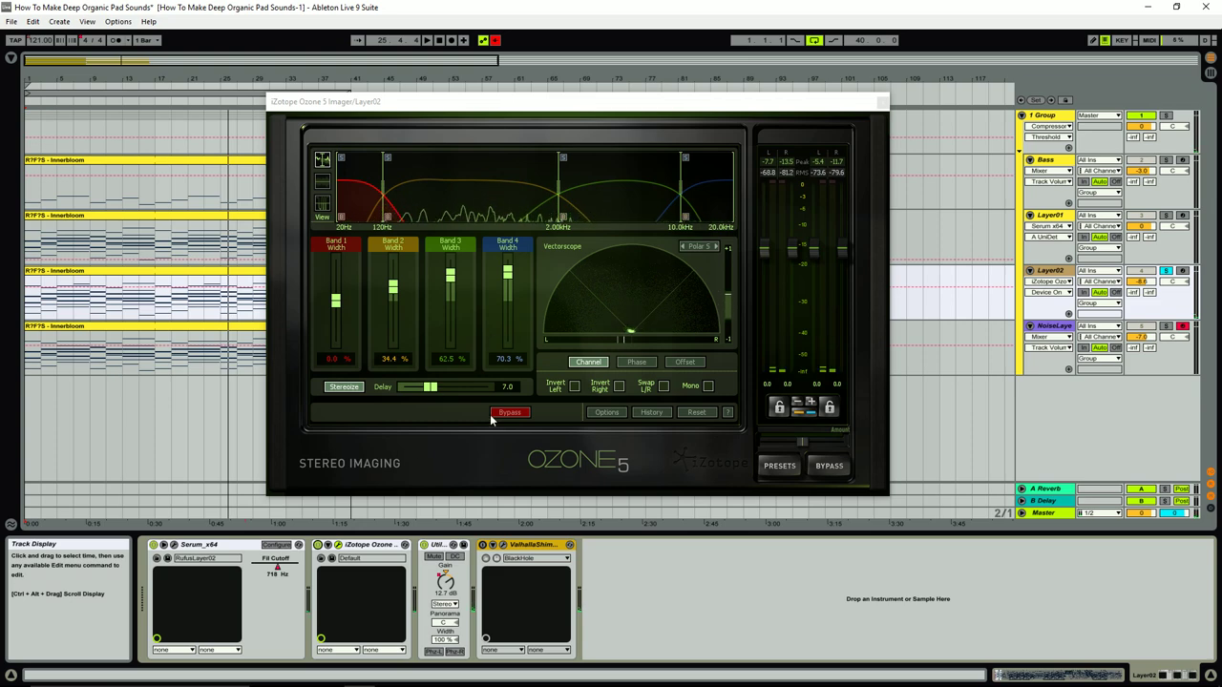
# - Open ValhallaShimmer, then close it and Ozone and show Layer01's lone Serum chain
pyautogui.click(504, 557)
pyautogui.click(503, 547)
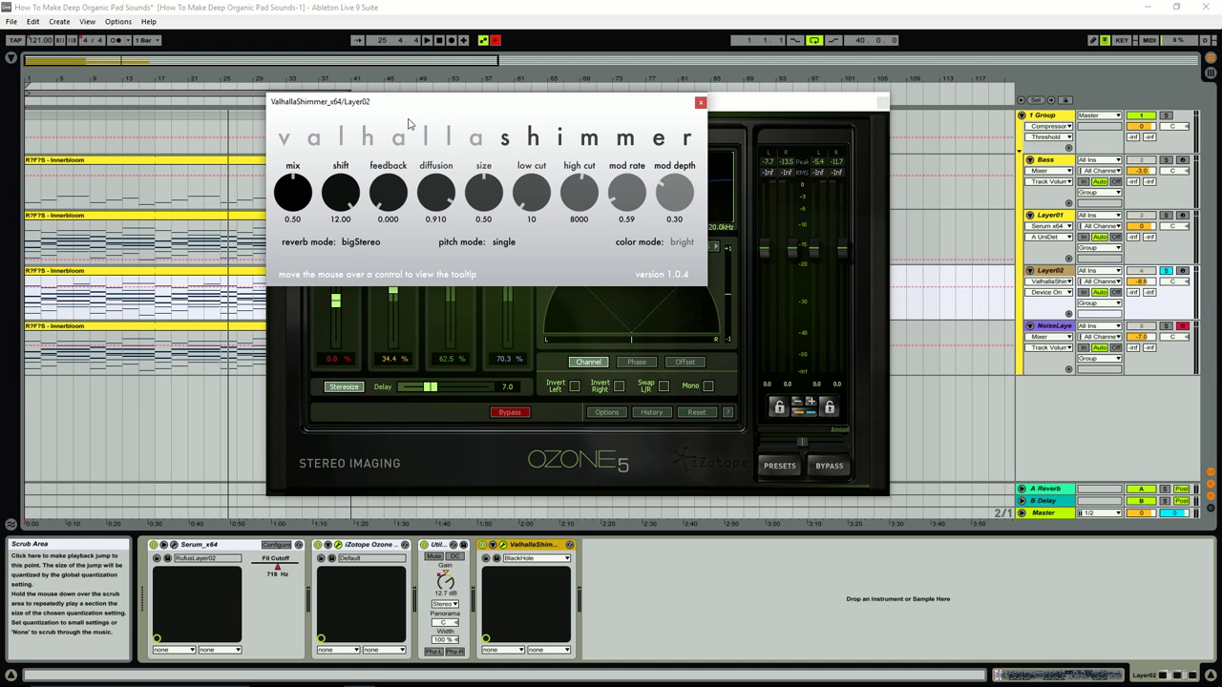
pyautogui.click(701, 103)
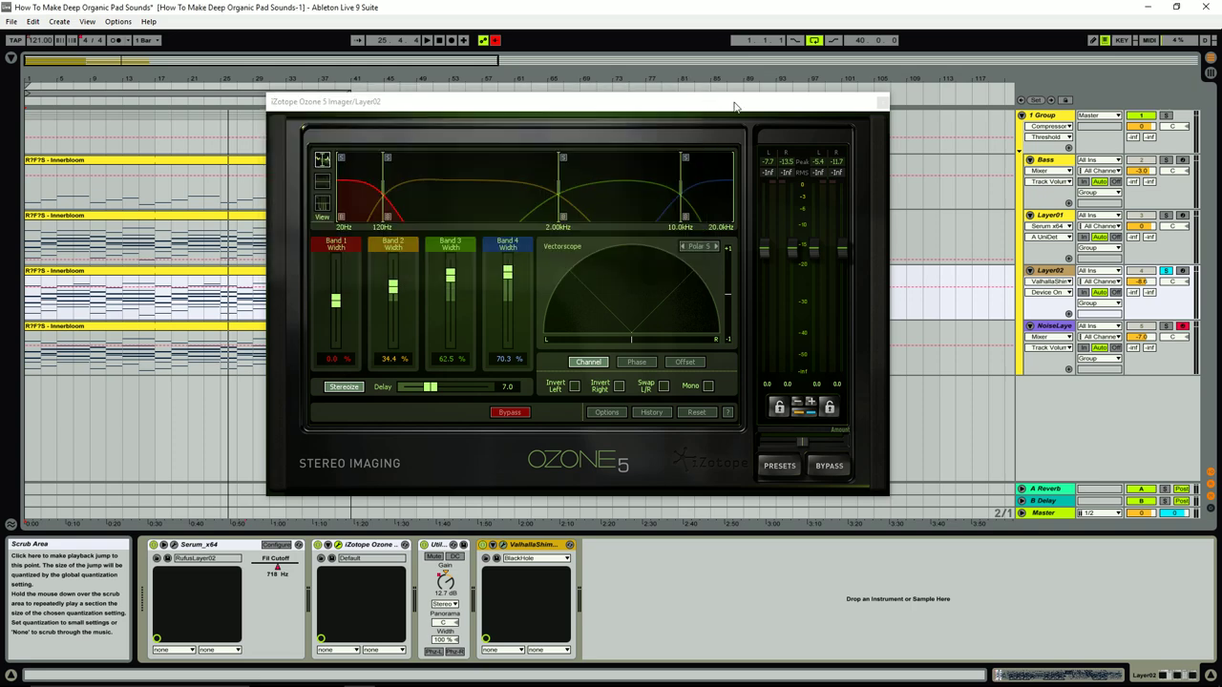
pyautogui.click(881, 101)
pyautogui.click(1050, 223)
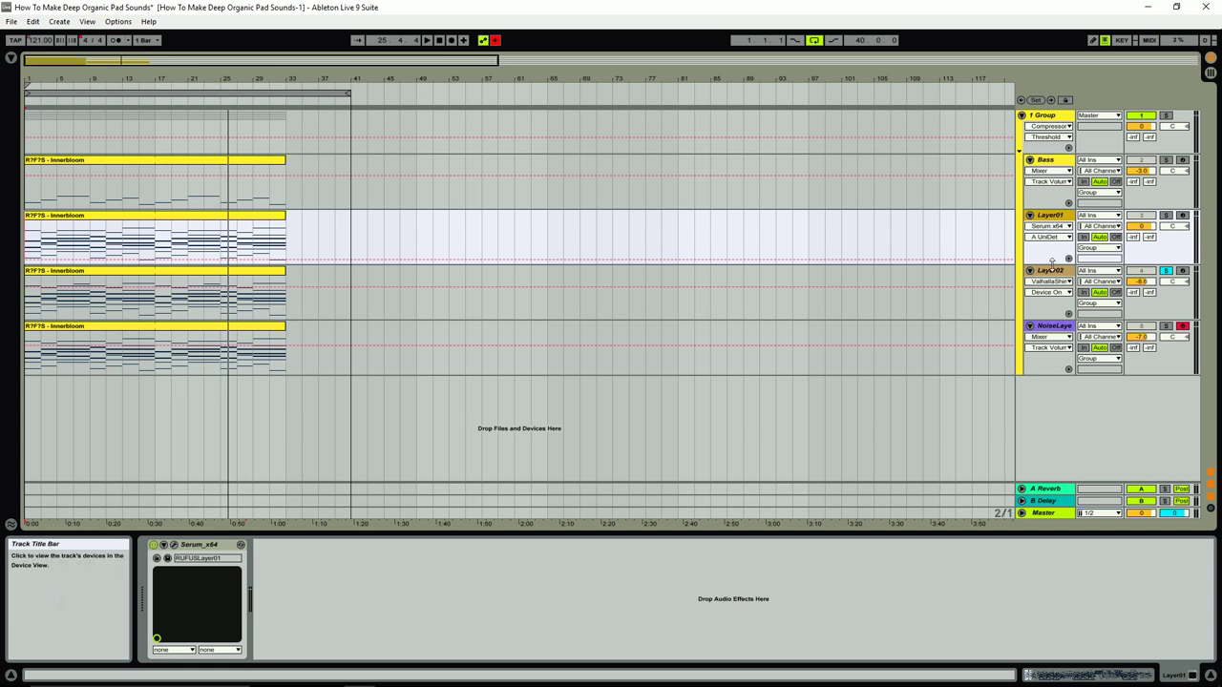
# - Solo NoiseLayer and audition it from the start, then unsolo it and open its Serum editor
pyautogui.click(1061, 305)
pyautogui.click(1054, 330)
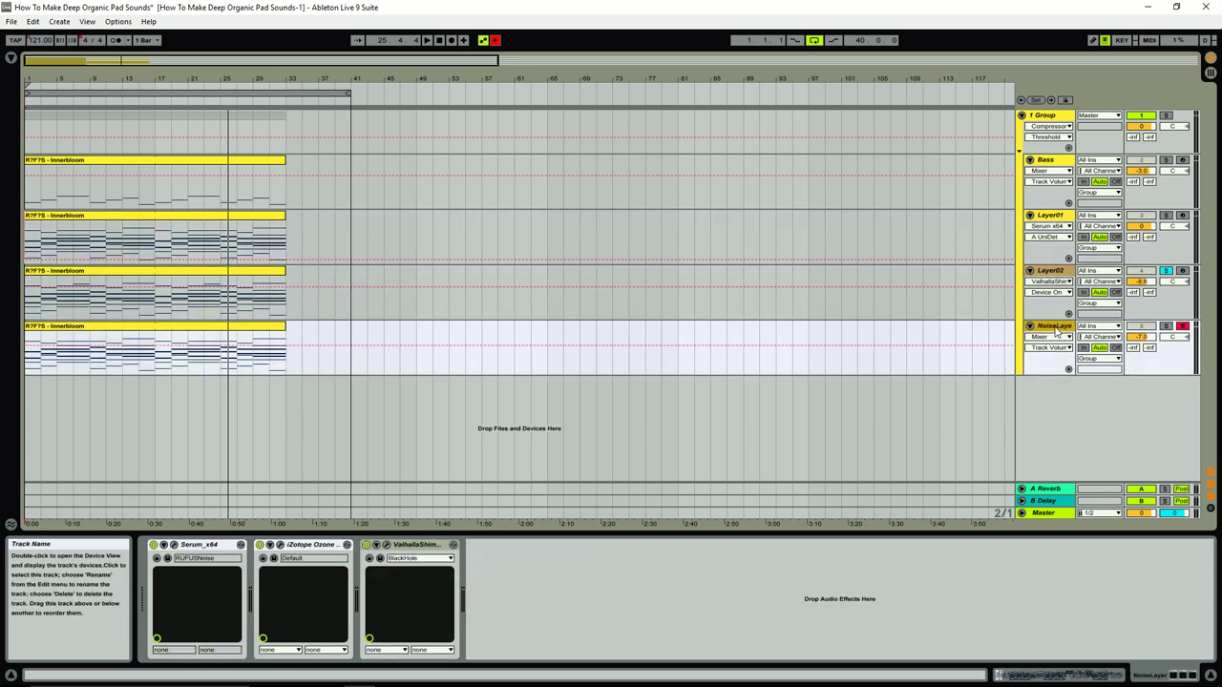
pyautogui.click(1166, 326)
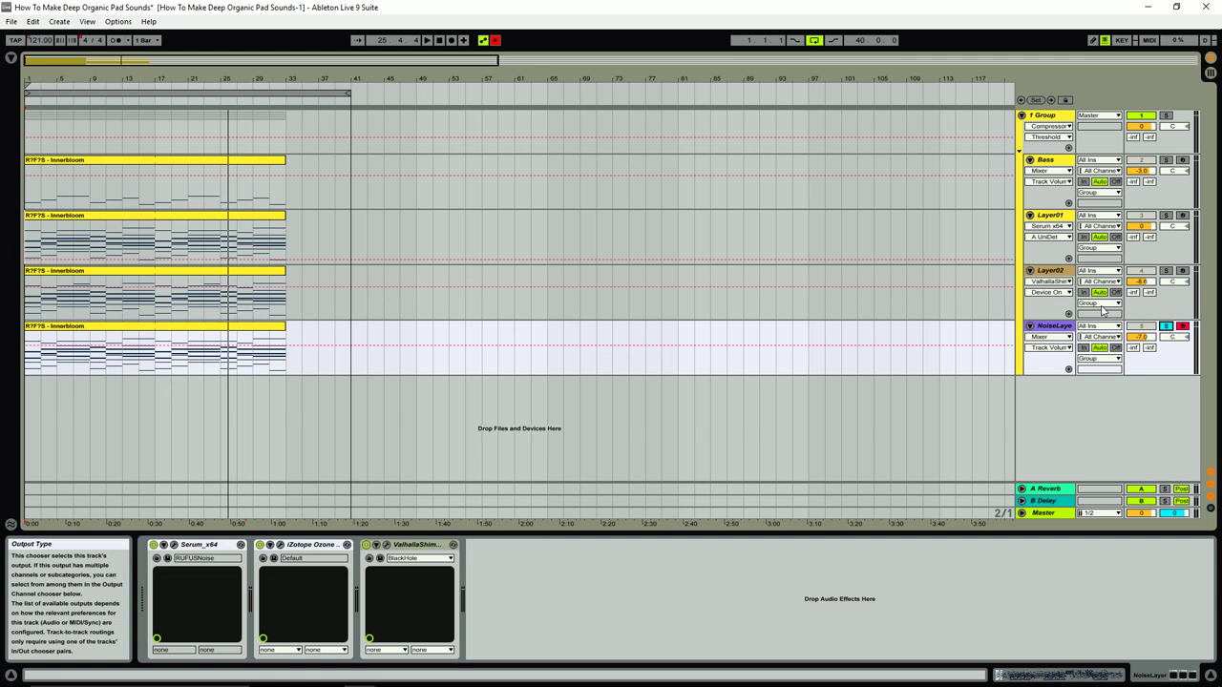
pyautogui.click(439, 40)
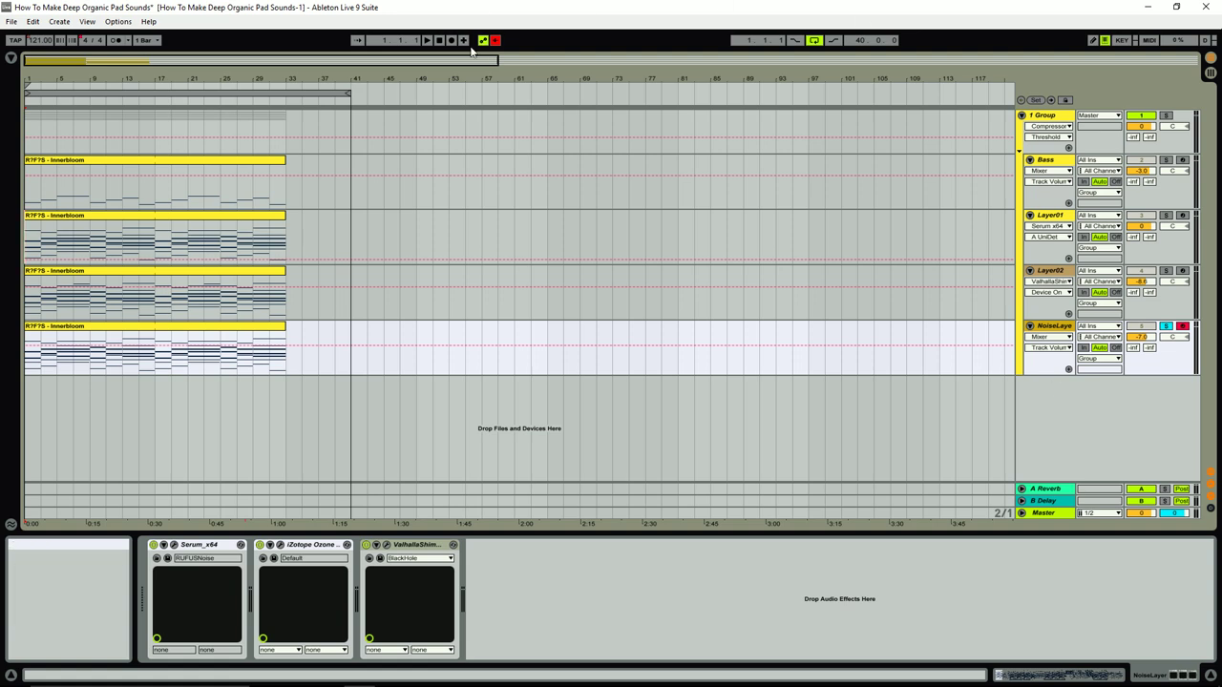
pyautogui.click(428, 41)
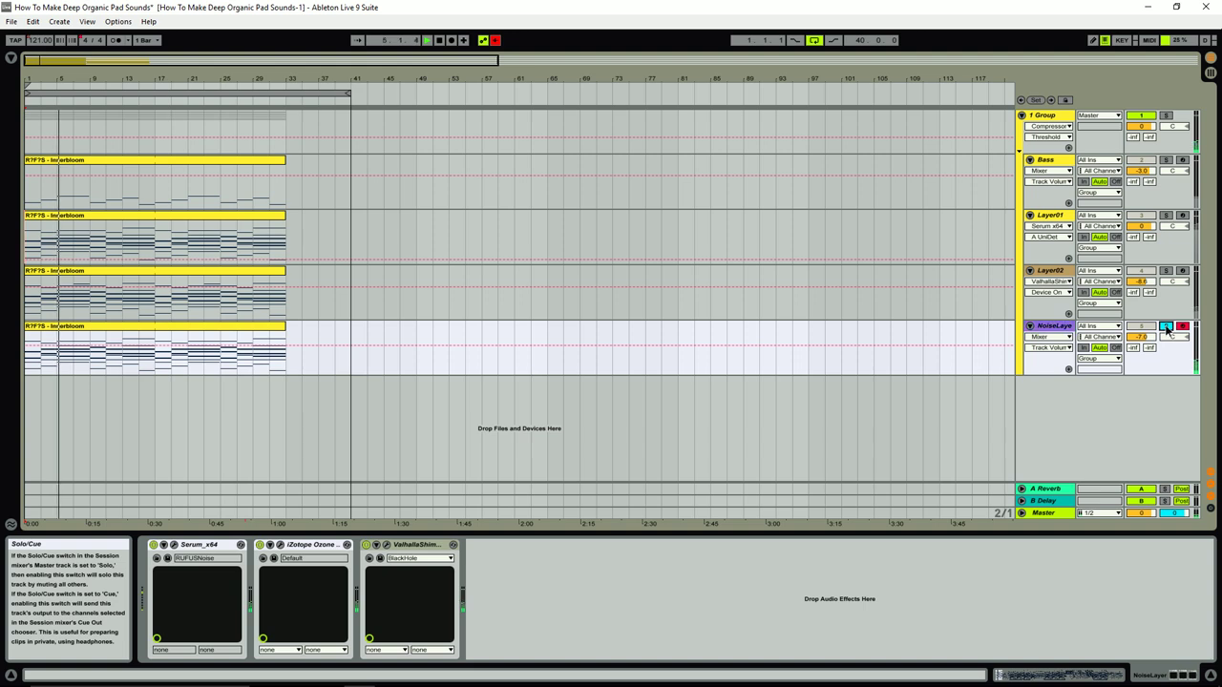
pyautogui.click(1166, 326)
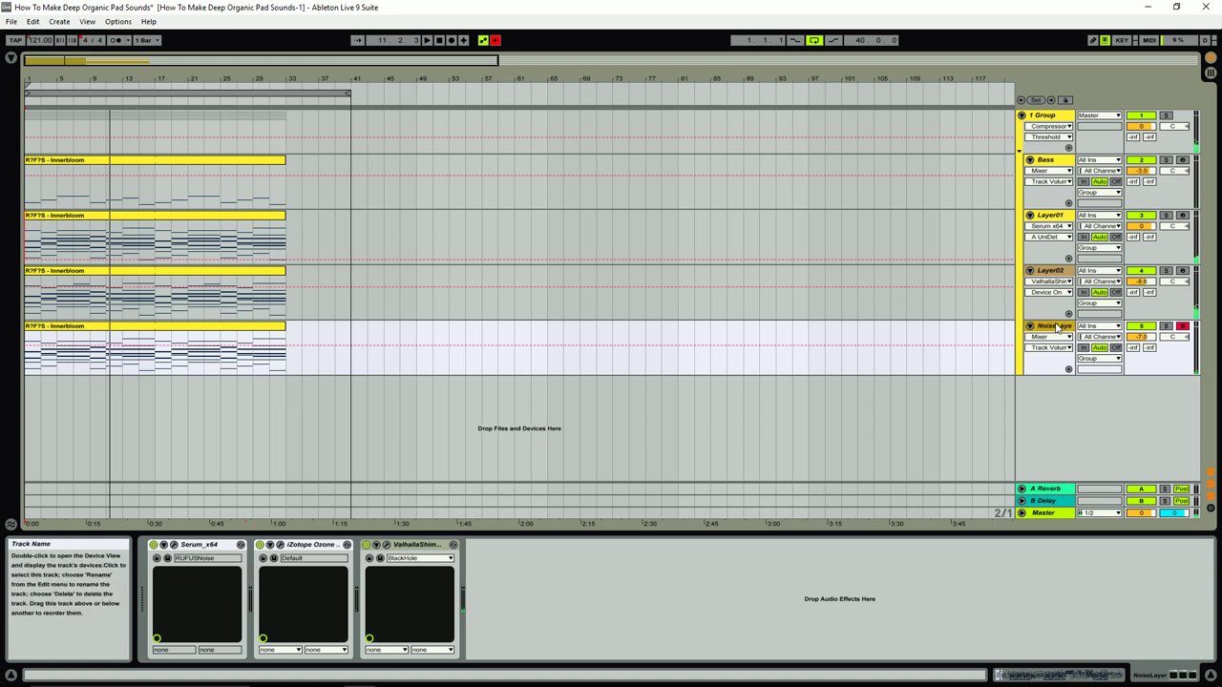
pyautogui.click(175, 545)
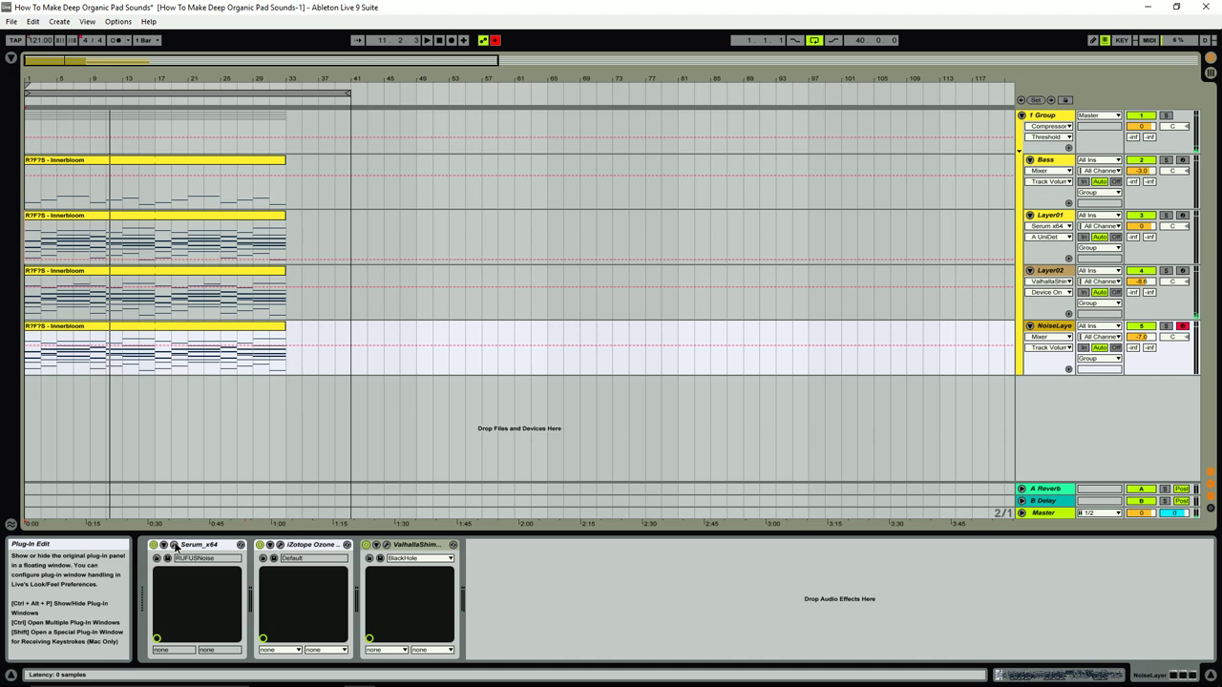
# - Centre the Serum window and browse the Analog and Organics noise categories, keeping FireCrackle
pyautogui.moveTo(251, 62); pyautogui.dragTo(513, 132)
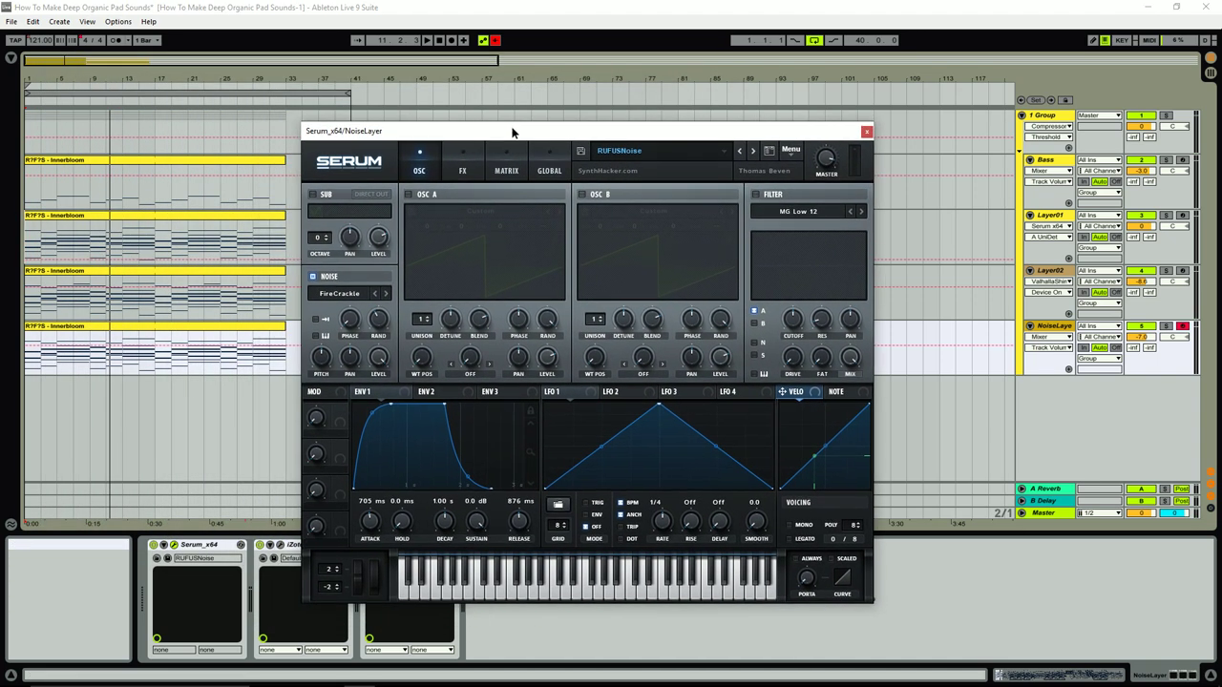
pyautogui.click(342, 297)
pyautogui.moveTo(346, 311)
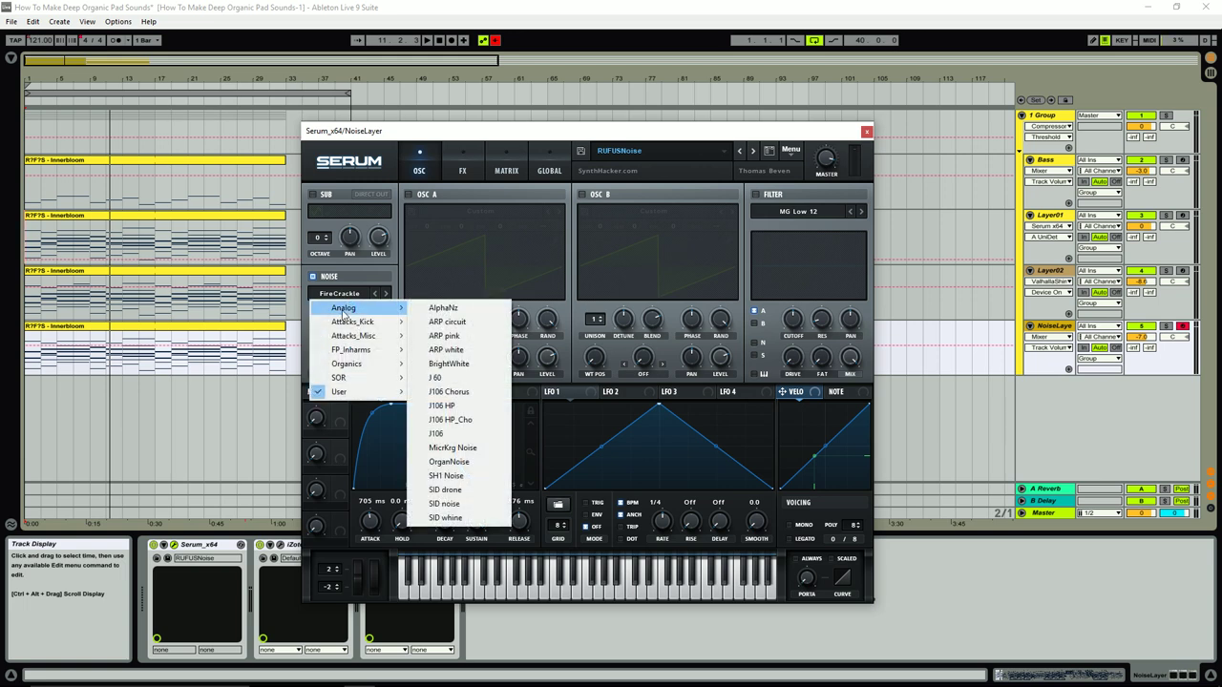
pyautogui.moveTo(368, 378)
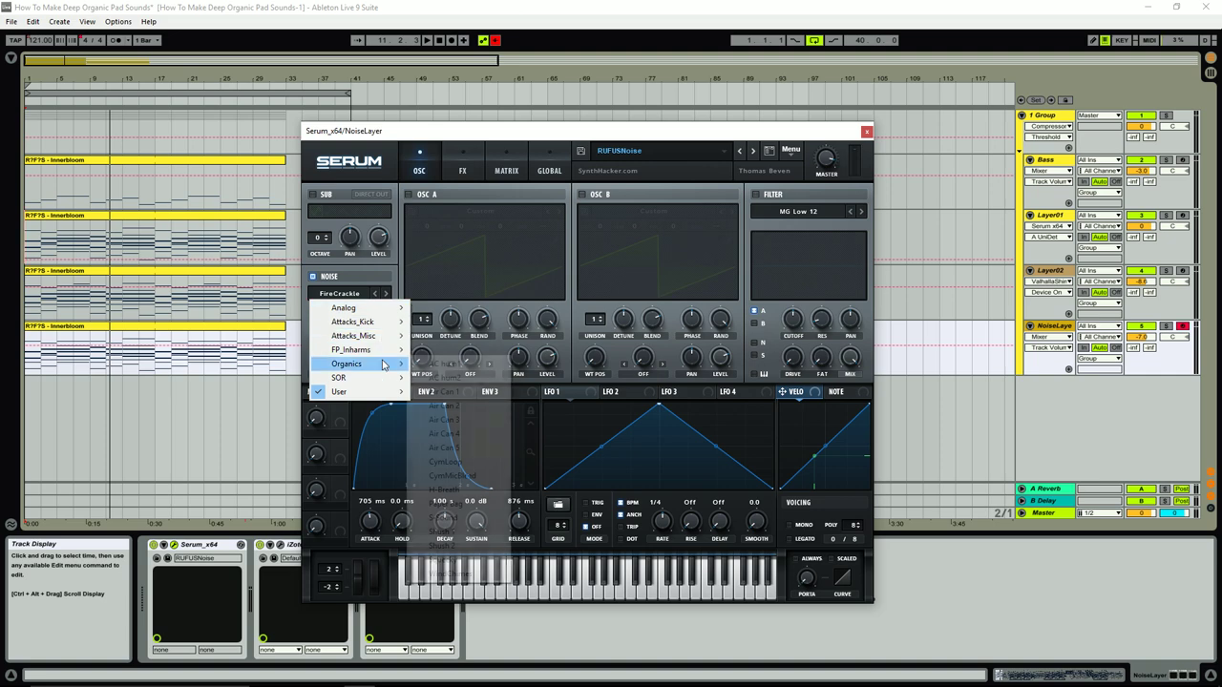
pyautogui.click(379, 161)
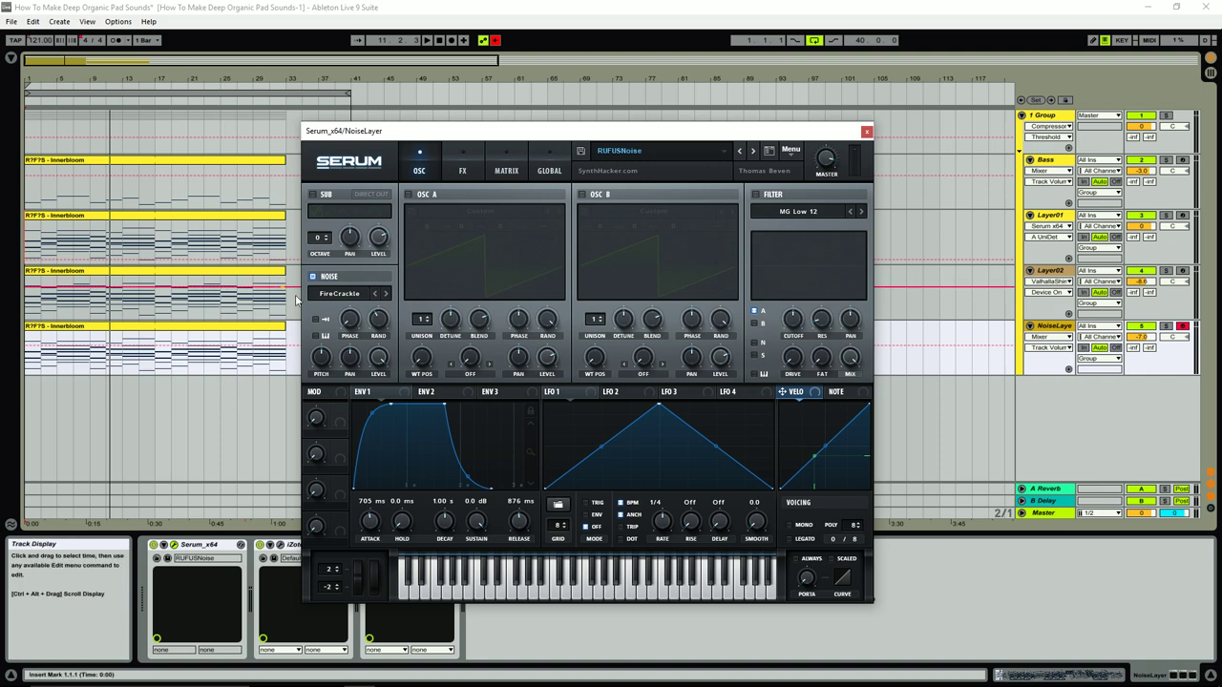
# - Check the Noise RandPhase amount and review Serum's FX page with only Reverb and EQ enabled
pyautogui.click(377, 323)
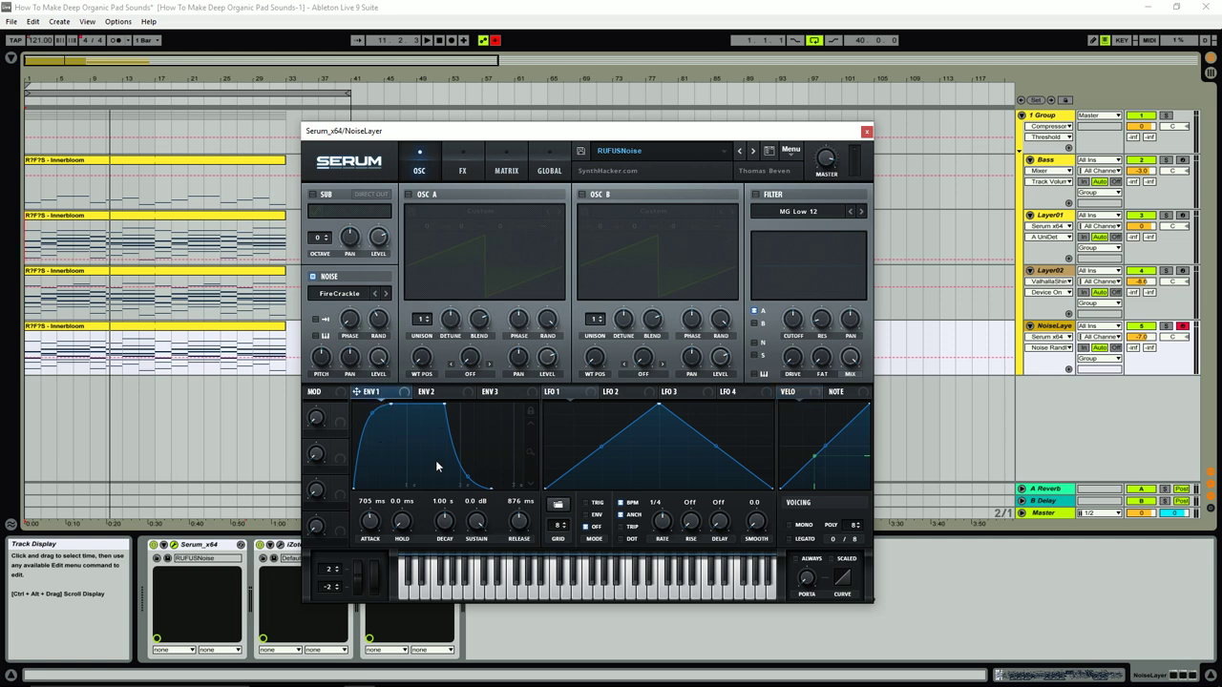
pyautogui.click(462, 164)
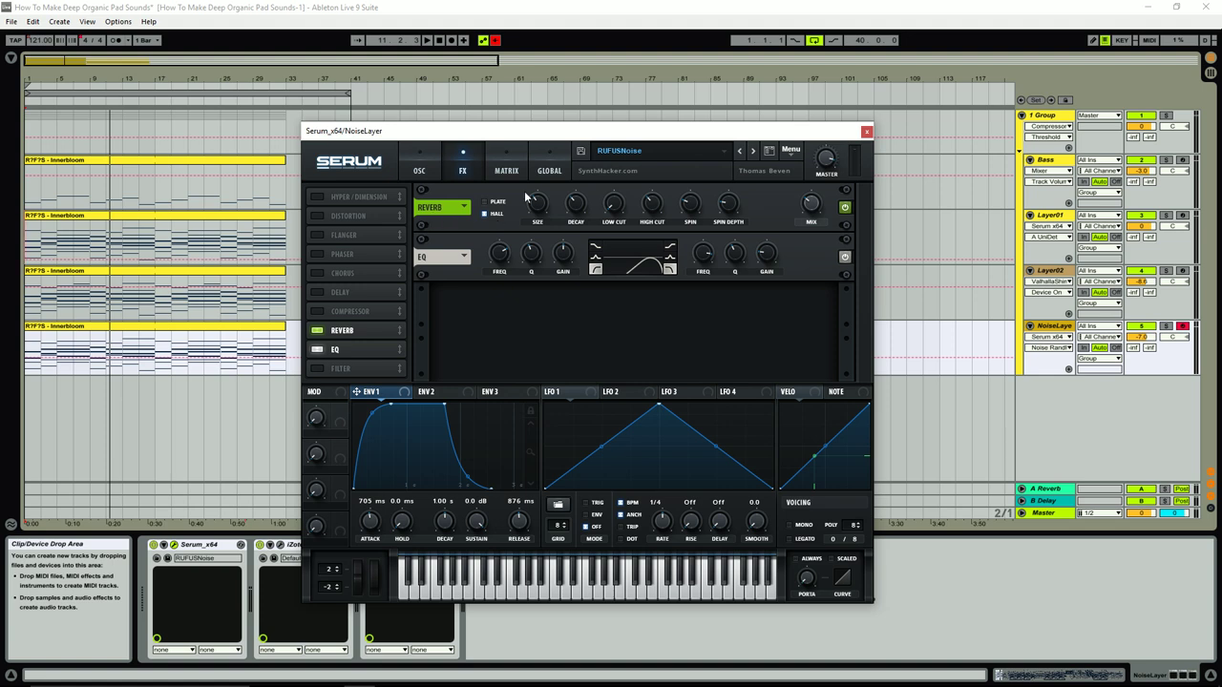
# - Close Serum, switch from Layer02 back to NoiseLayer, and open its Ozone 5 Imager
pyautogui.click(866, 130)
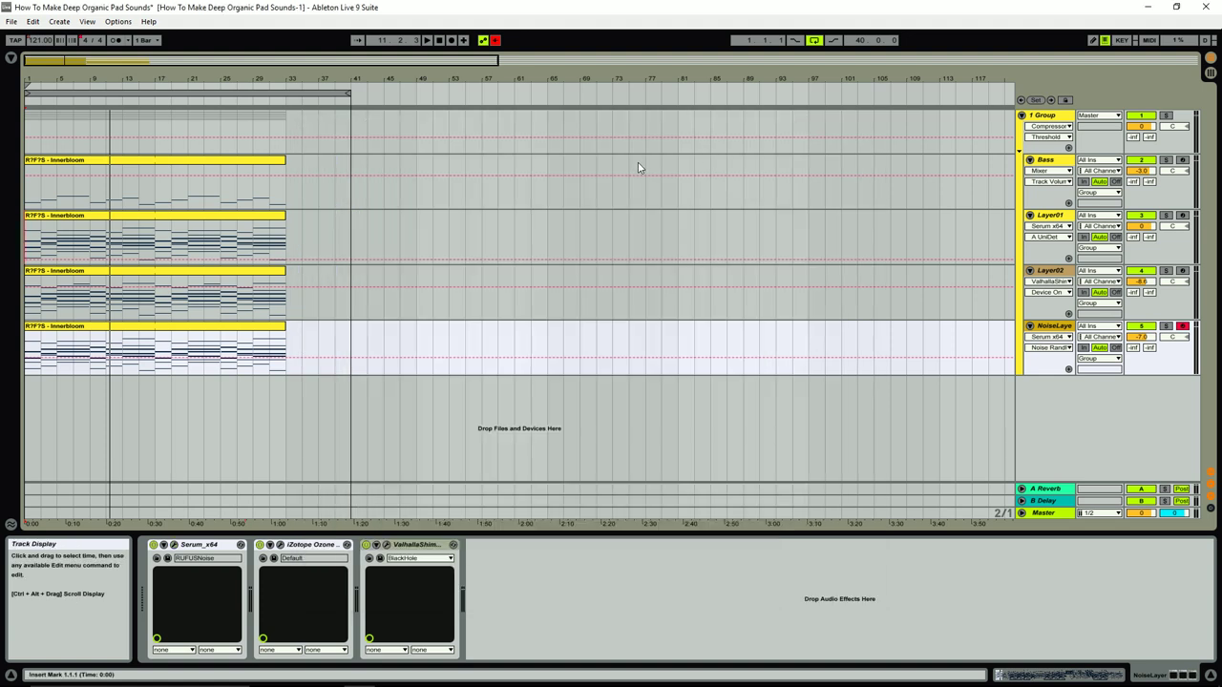
pyautogui.click(1039, 294)
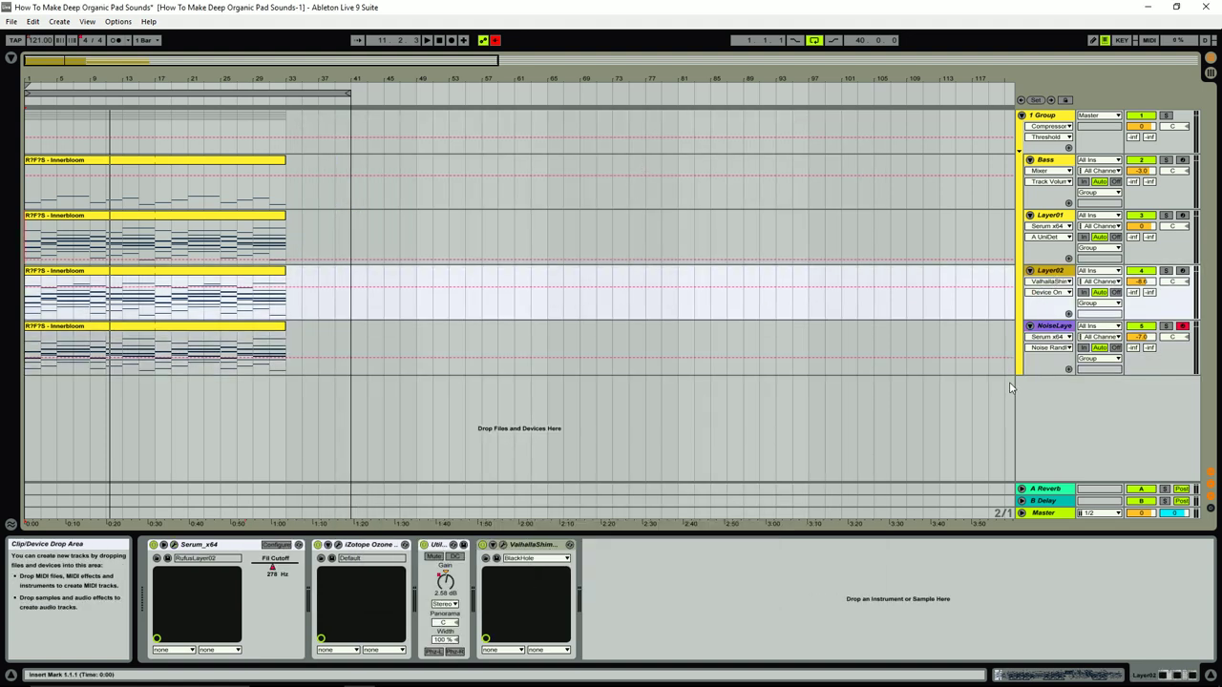
pyautogui.click(1050, 326)
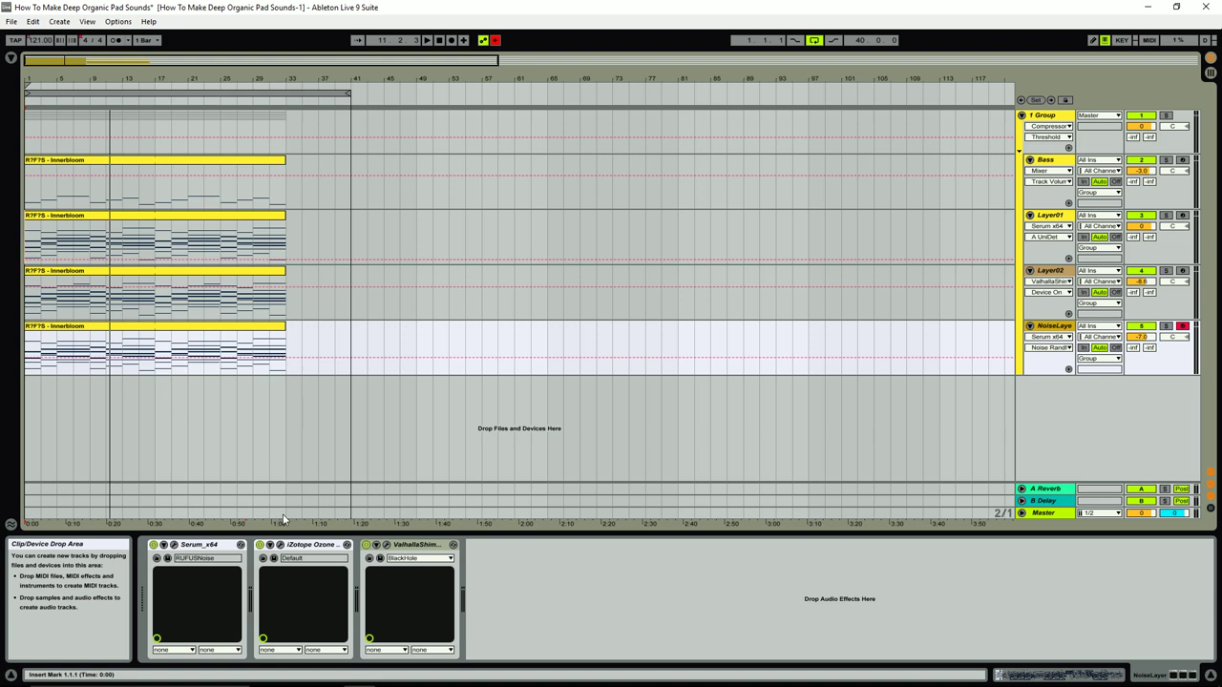
pyautogui.click(281, 545)
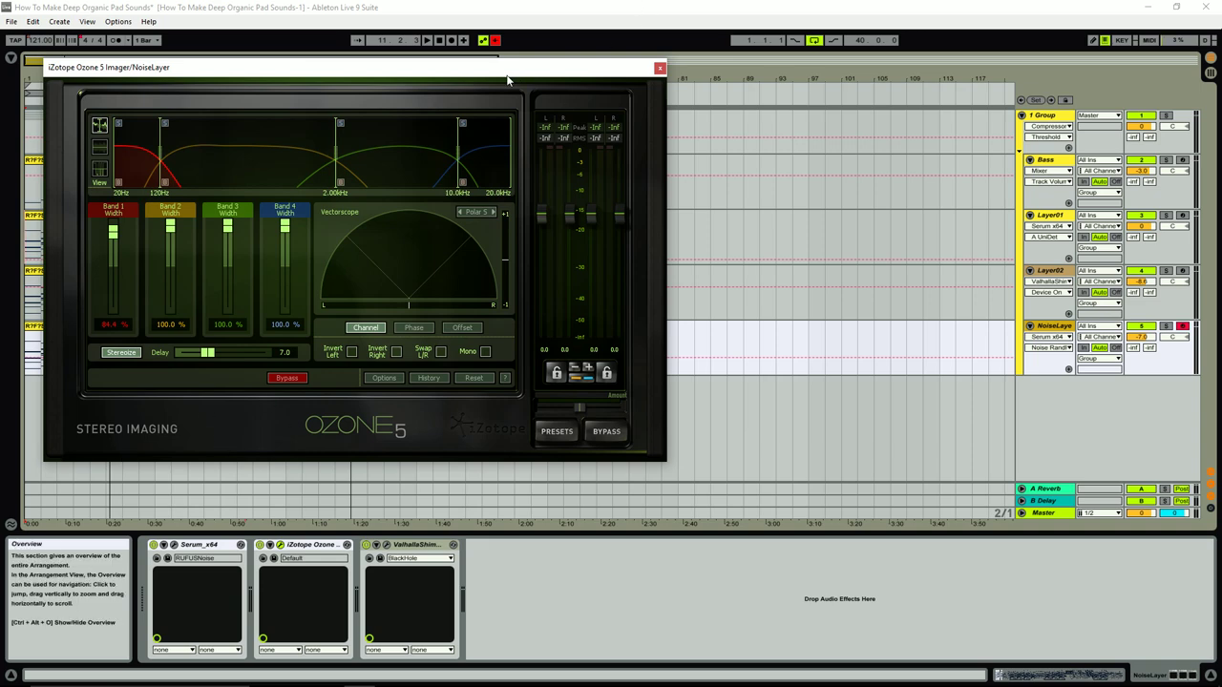
# - Move the Ozone 5 Imager window toward the centre, then close it
pyautogui.moveTo(503, 73); pyautogui.dragTo(798, 155)
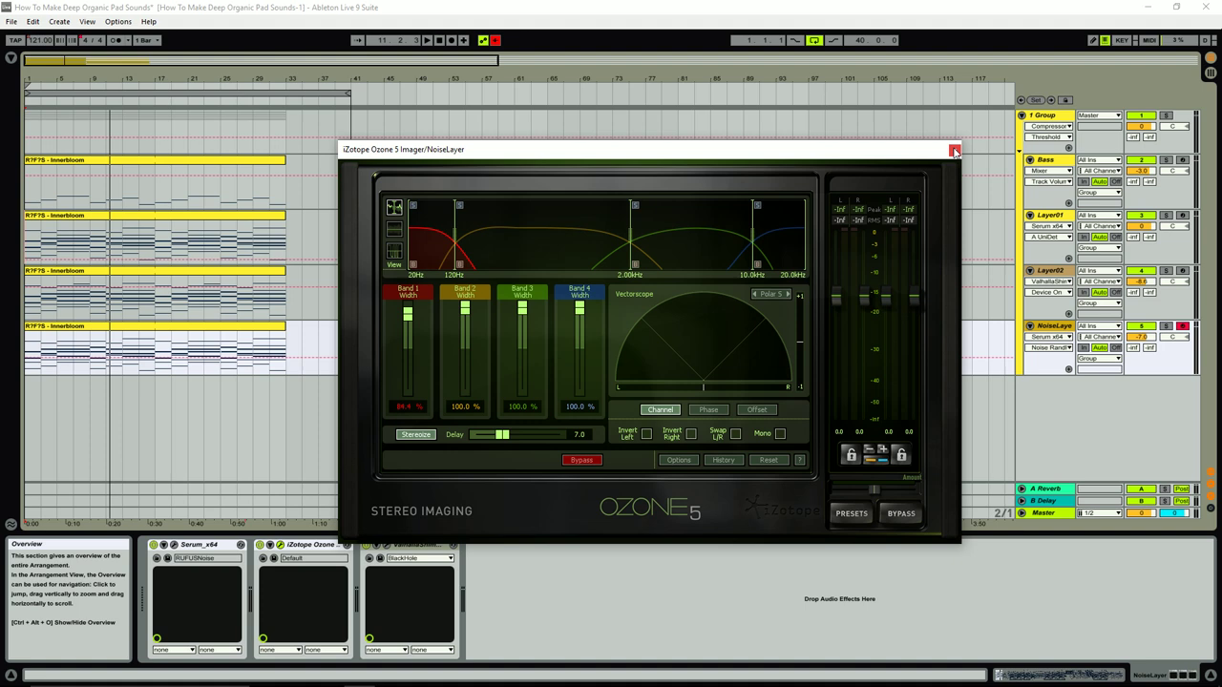
pyautogui.click(955, 150)
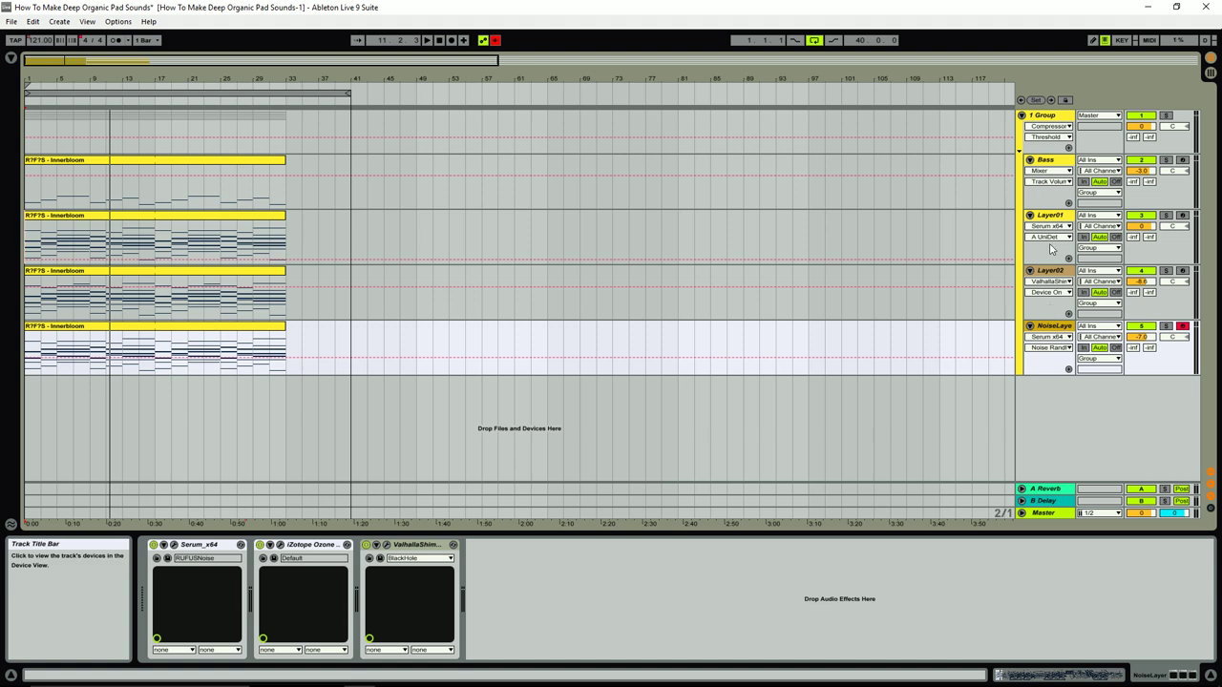
# - Select Layer01 to display its lone Serum_x64 with the RUFUSLayer01 preset
pyautogui.click(1048, 218)
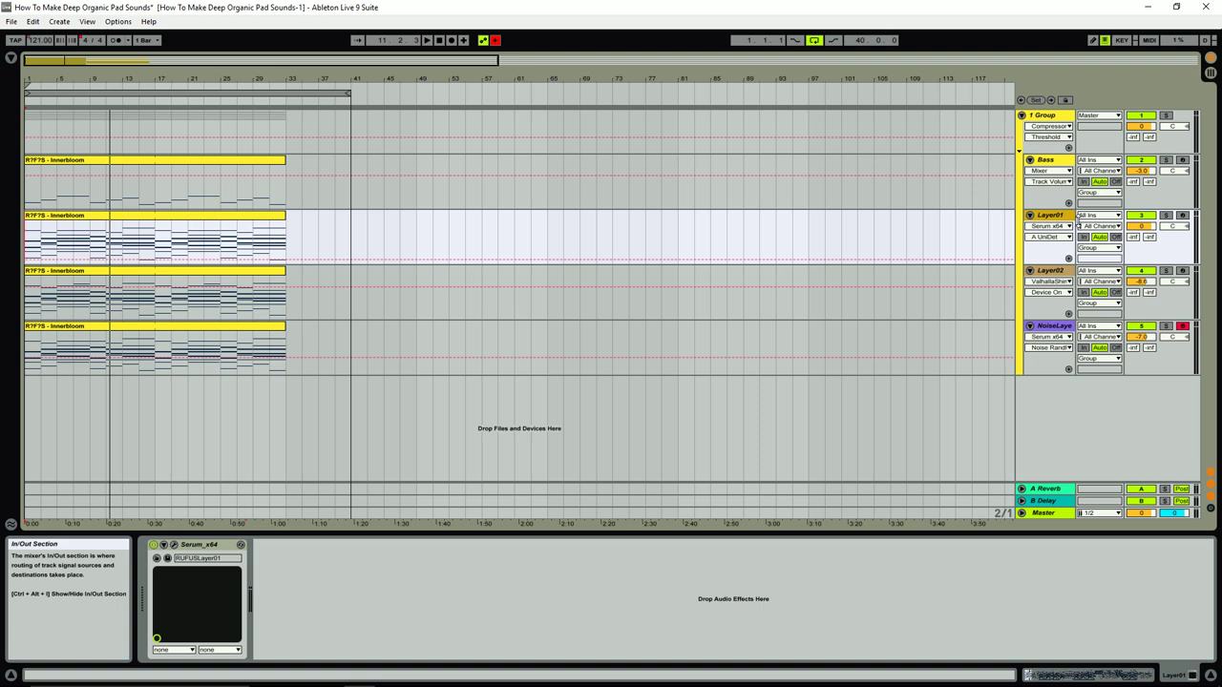
pyautogui.click(1058, 163)
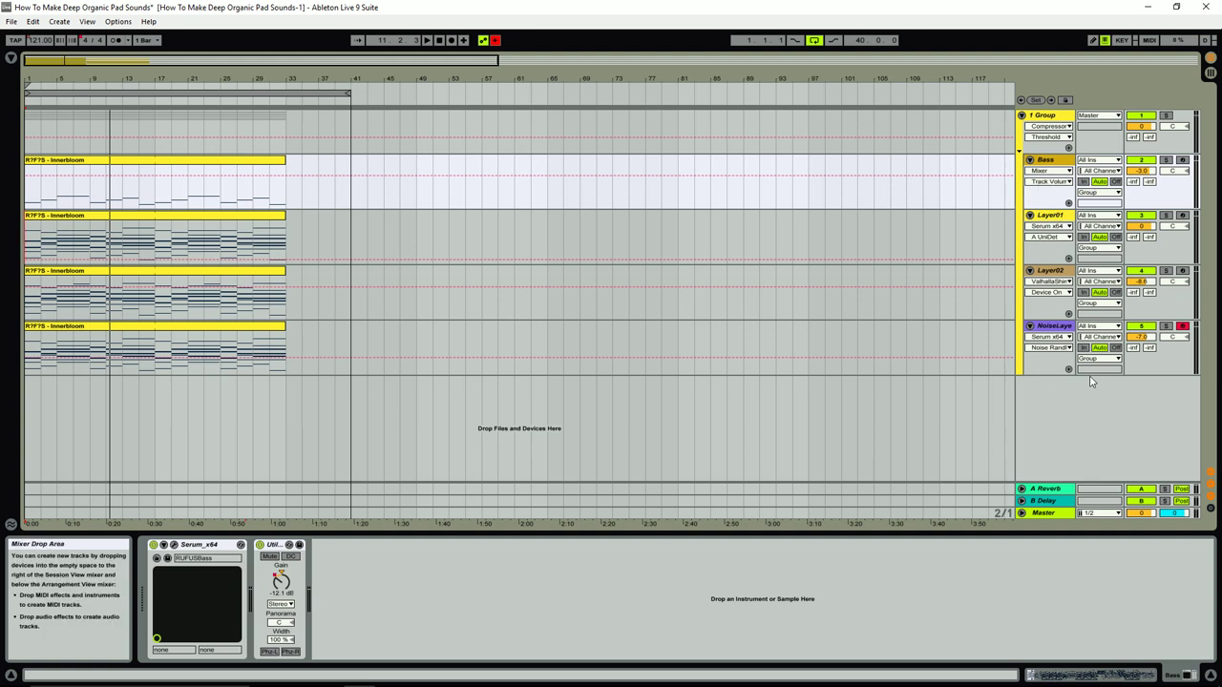
pyautogui.click(1051, 218)
pyautogui.click(174, 544)
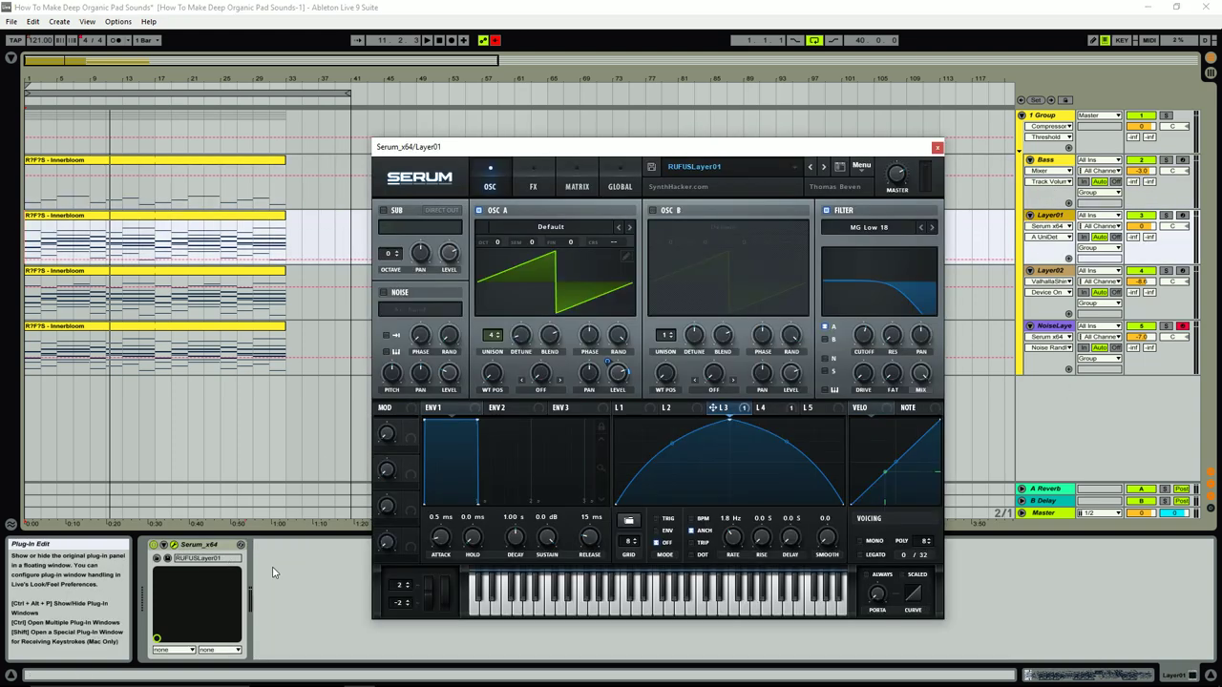
pyautogui.click(770, 410)
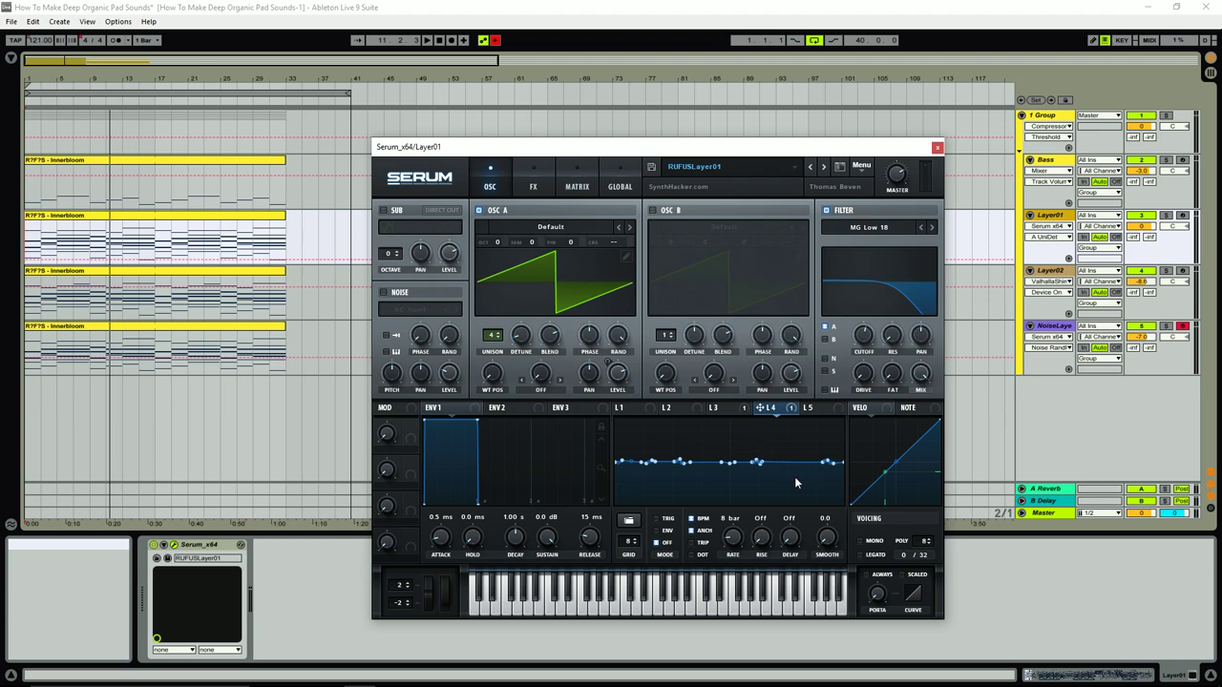
pyautogui.click(620, 187)
pyautogui.click(576, 186)
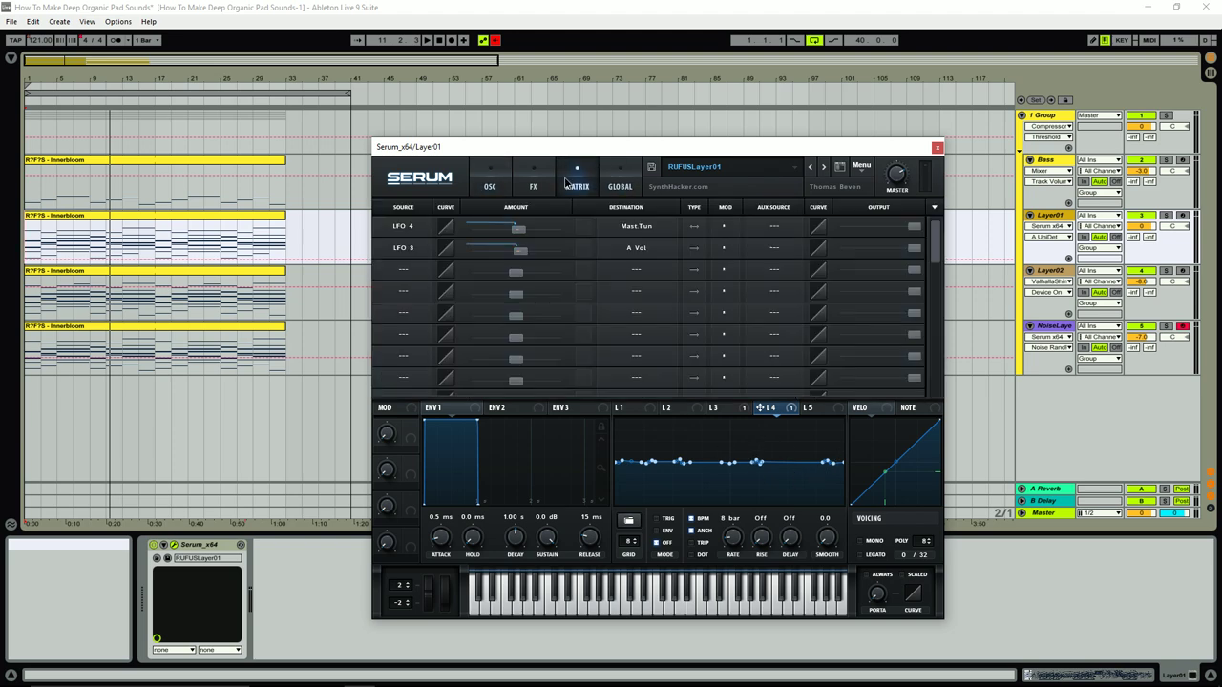
pyautogui.click(489, 186)
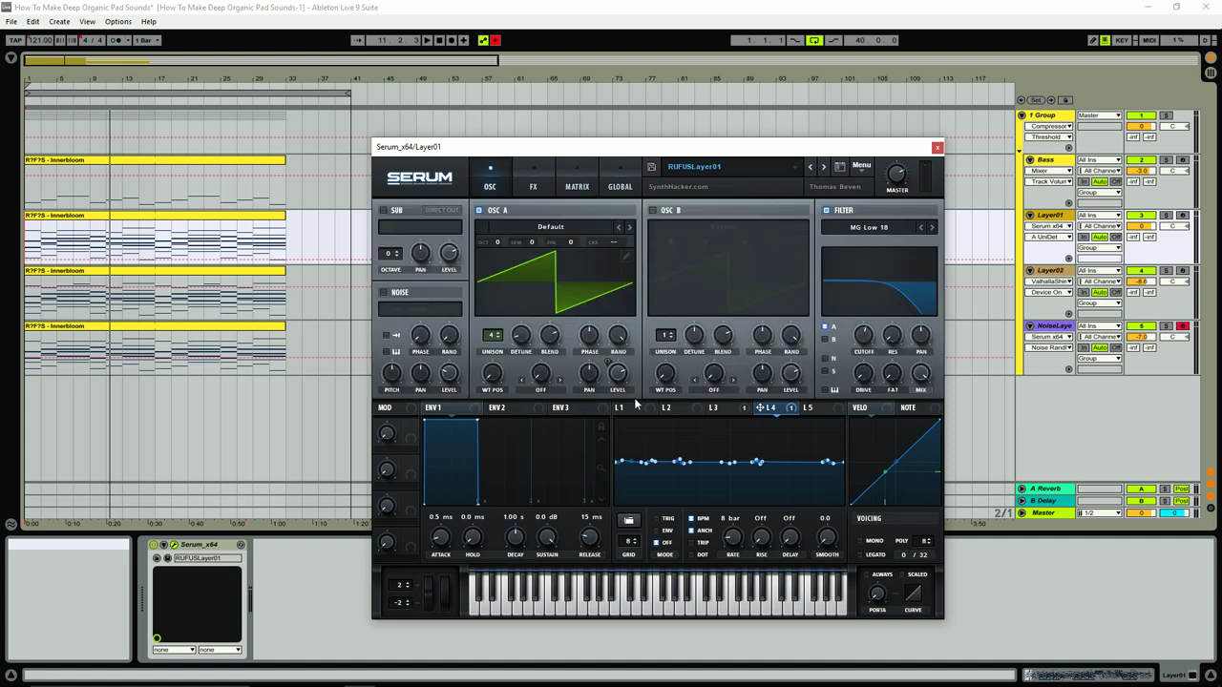
pyautogui.click(715, 407)
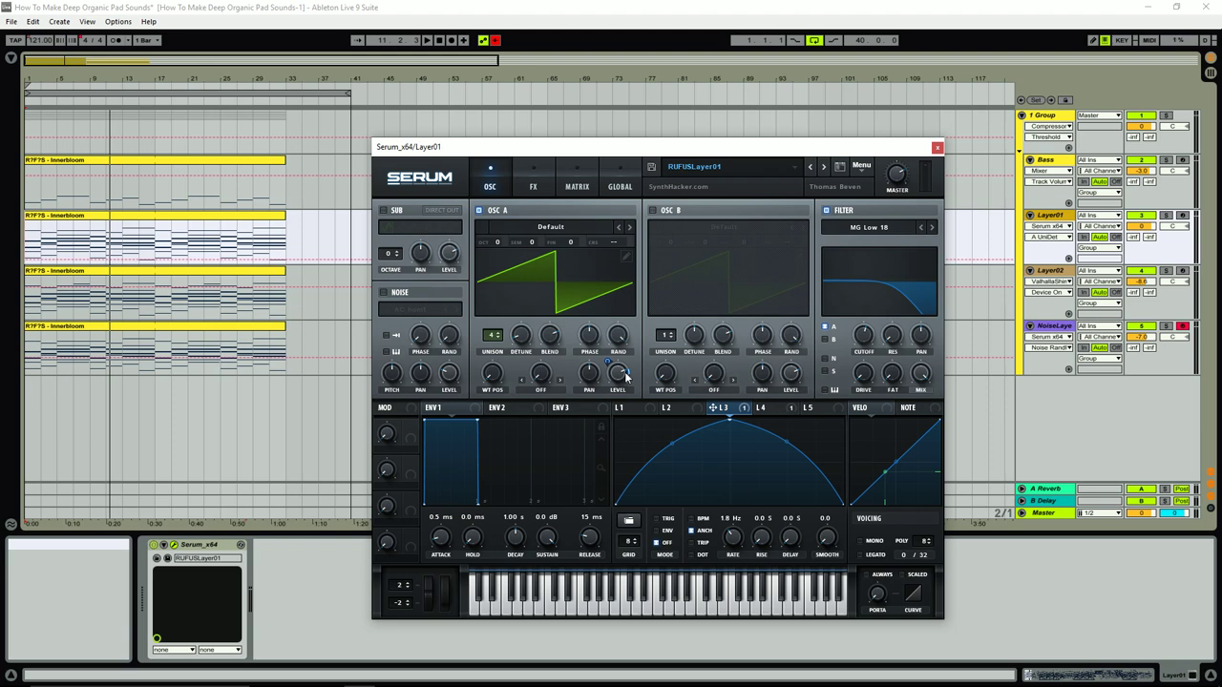
pyautogui.click(938, 147)
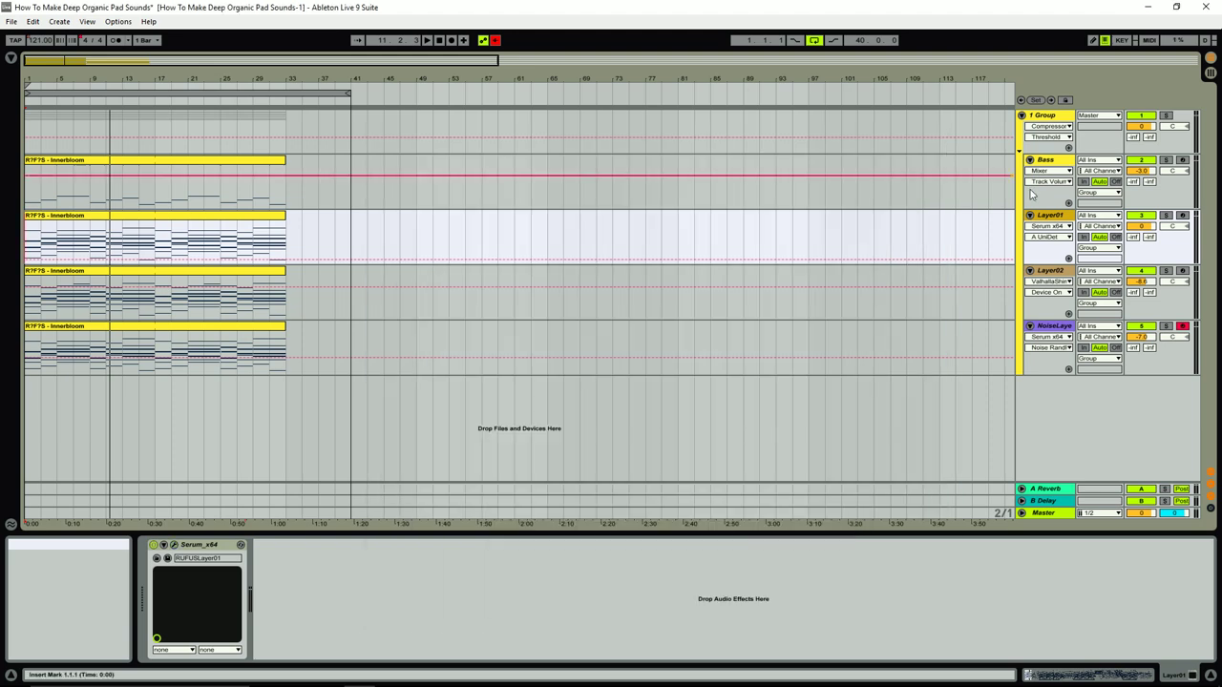
# - Open Layer02's Serum, review its FX page, and close the window
pyautogui.click(1047, 271)
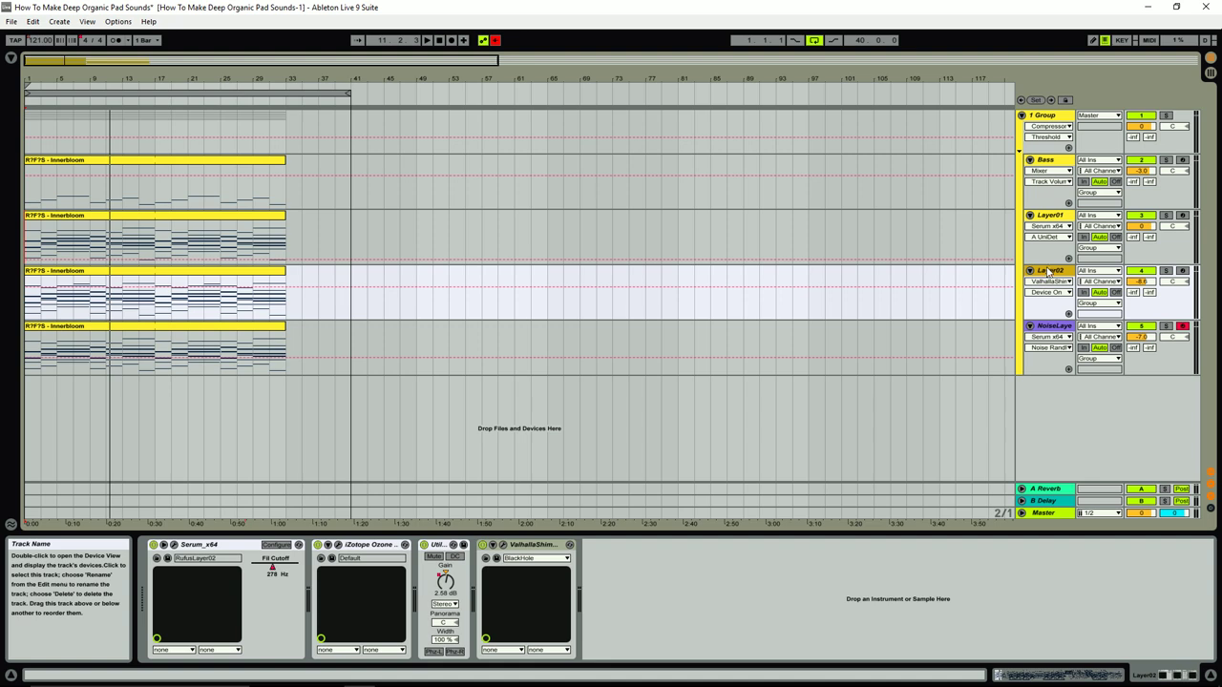
pyautogui.click(174, 544)
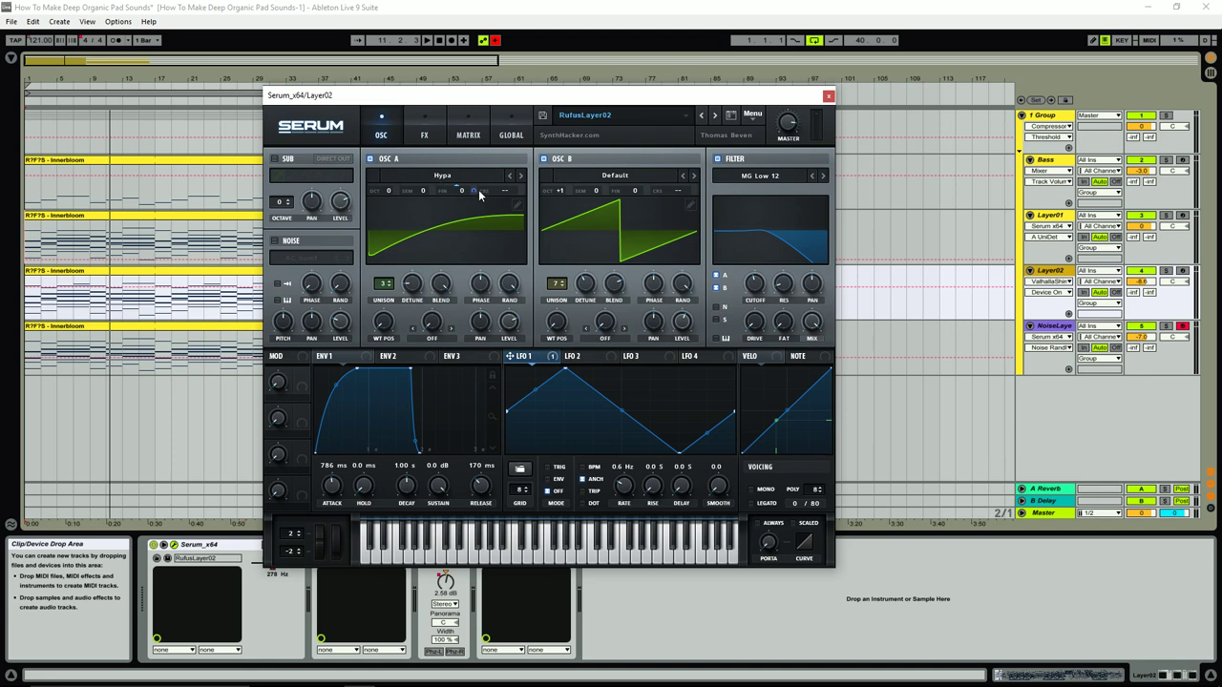
pyautogui.click(418, 132)
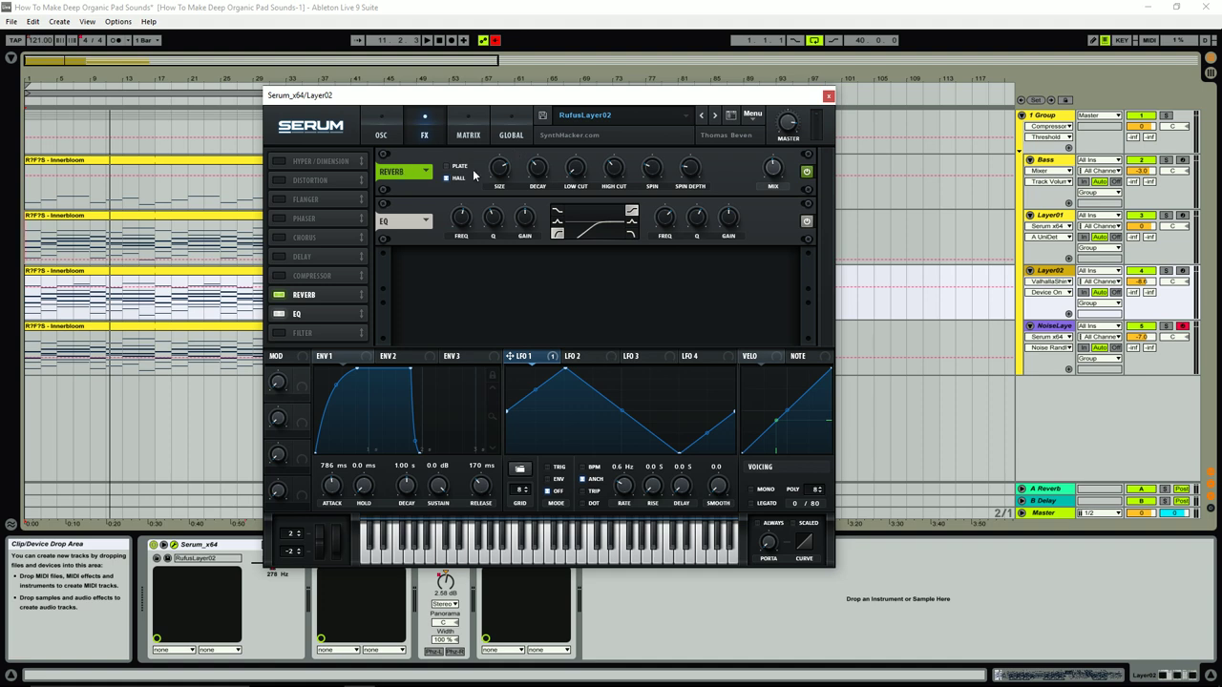
pyautogui.click(827, 96)
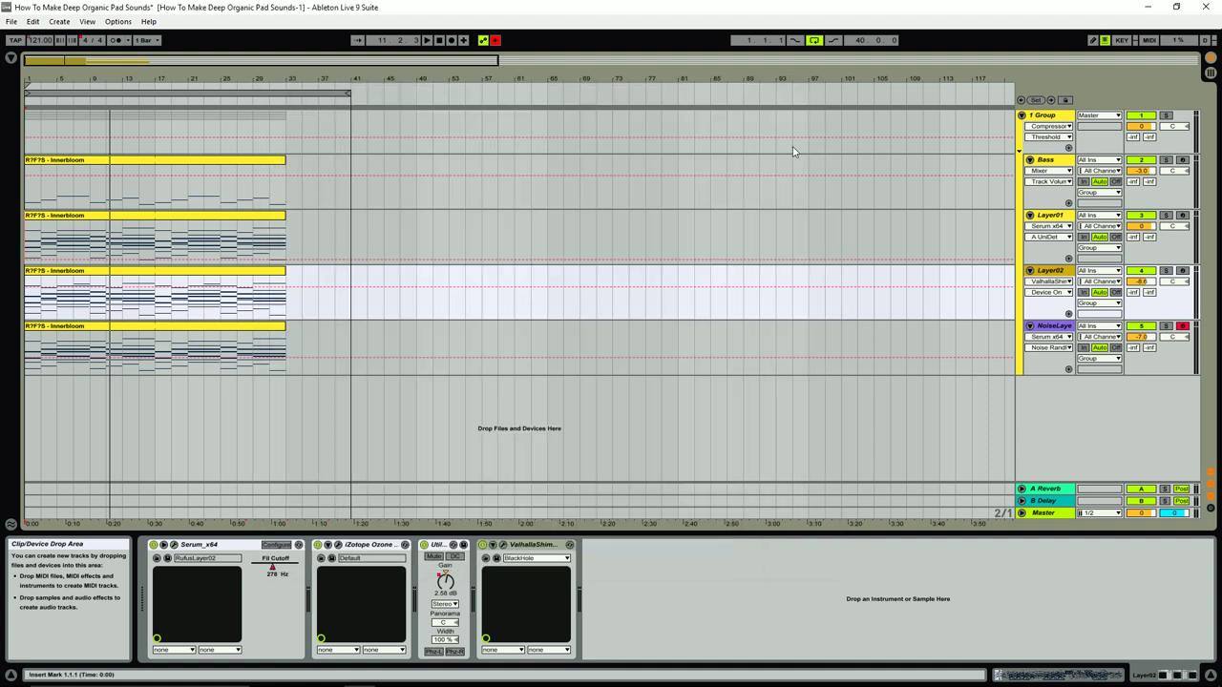
# - Open Layer02's Valhalla Shimmer reverb settings, then close that window
pyautogui.click(370, 544)
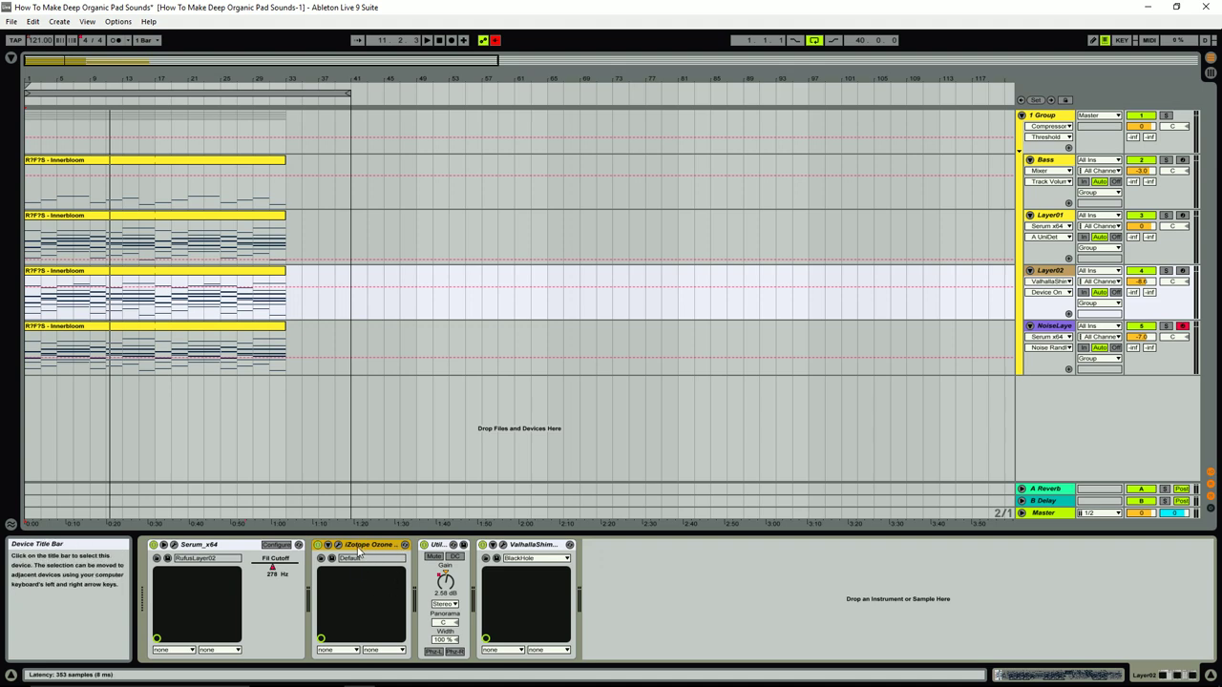
pyautogui.click(516, 546)
pyautogui.click(503, 544)
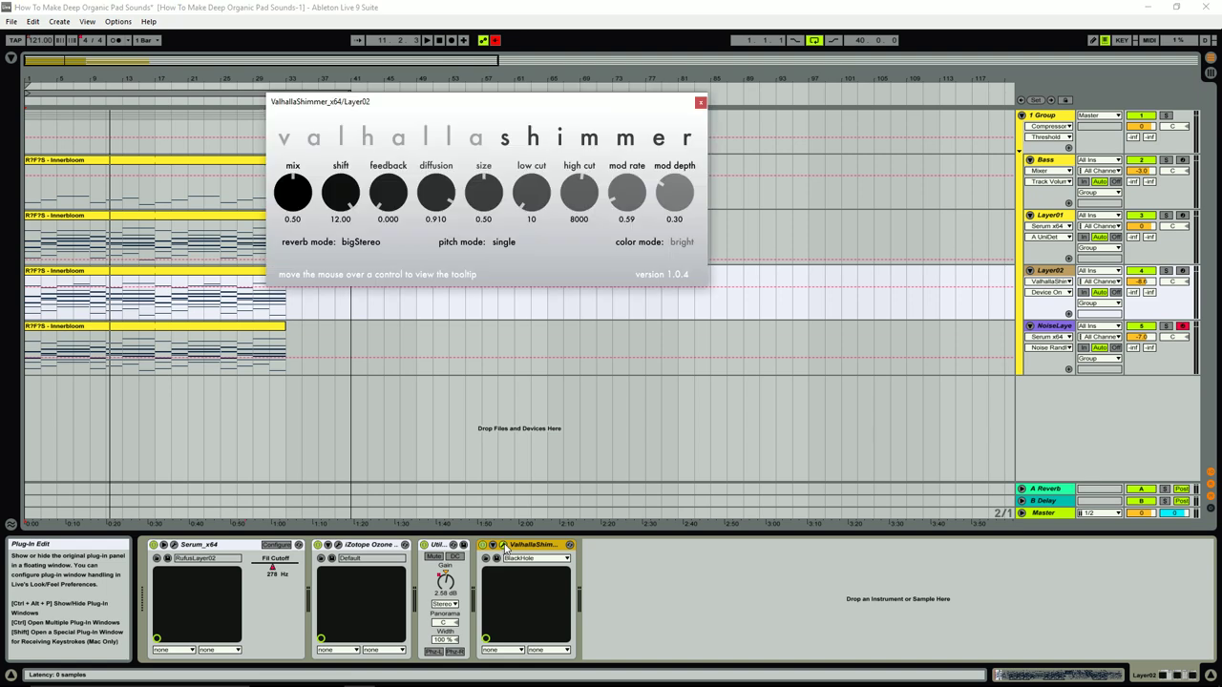
pyautogui.click(700, 101)
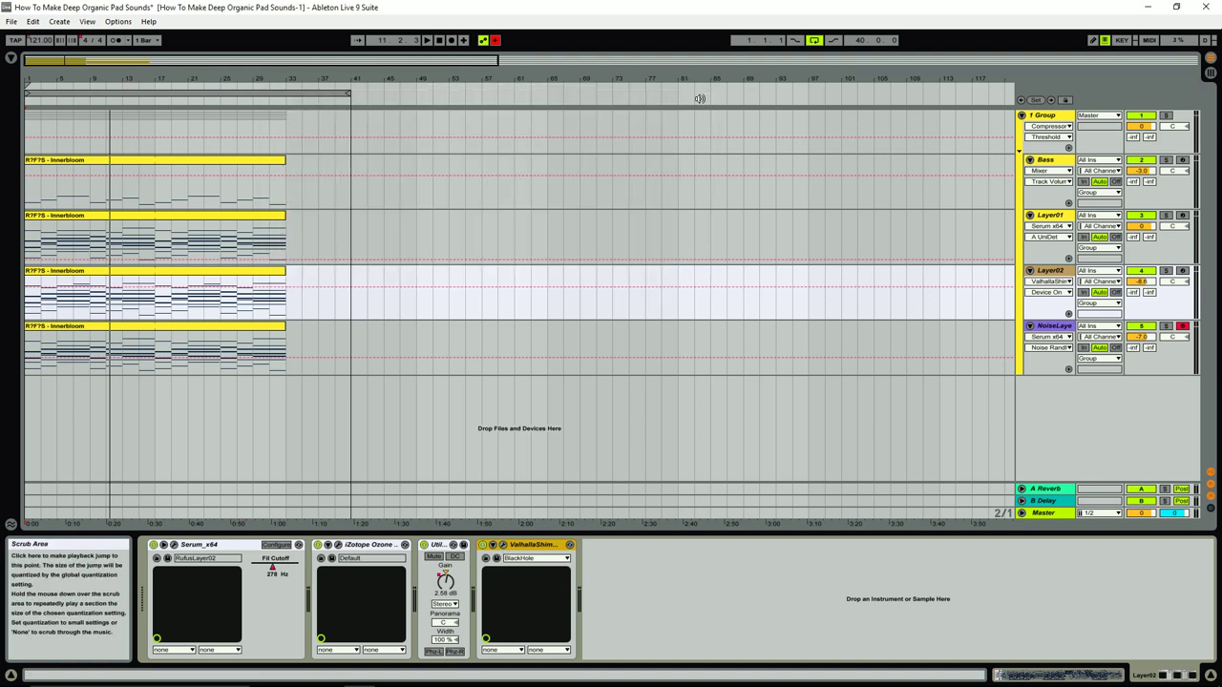
pyautogui.click(1050, 328)
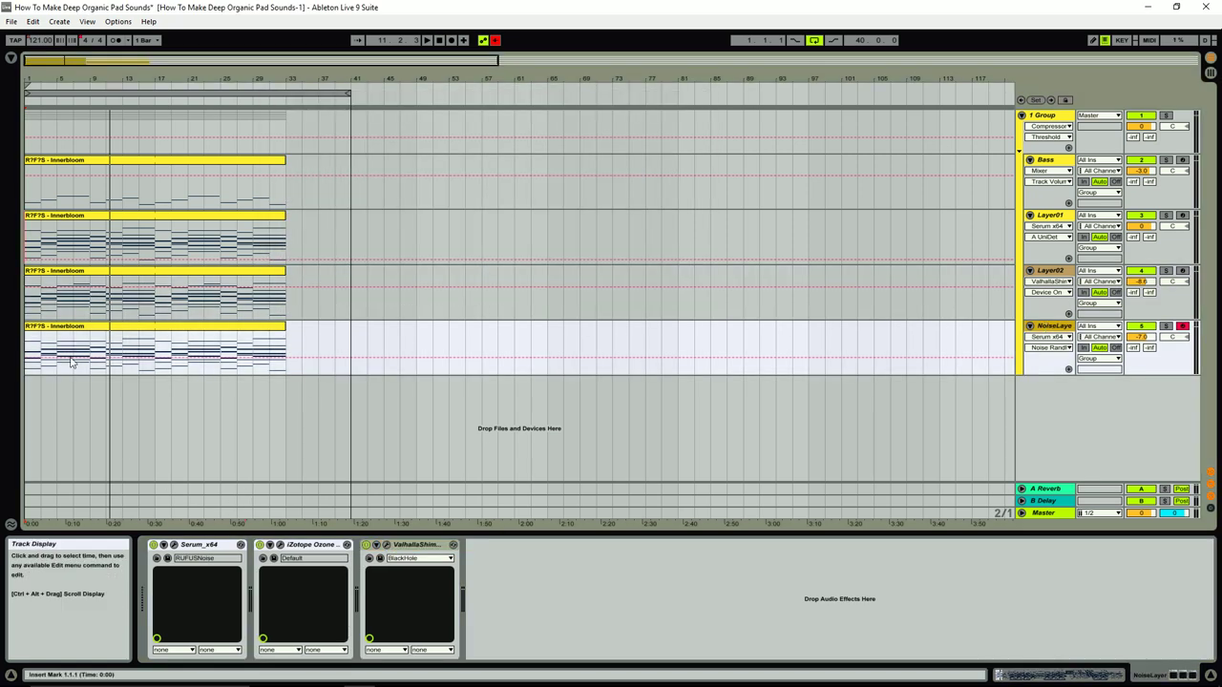